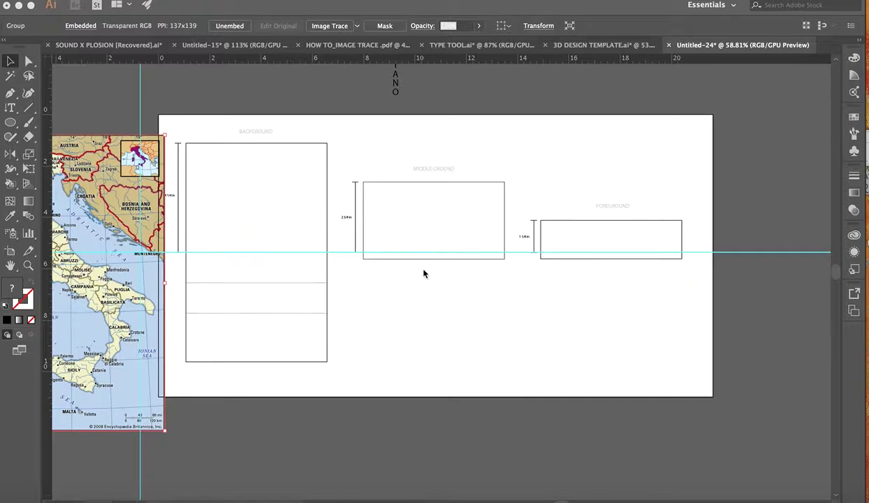
# Show the Layers panel and reposition the map image so it sits along the side edge of the artboard.
pyautogui.press('F7')
pyautogui.moveTo(82, 163); pyautogui.dragTo(52, 164)
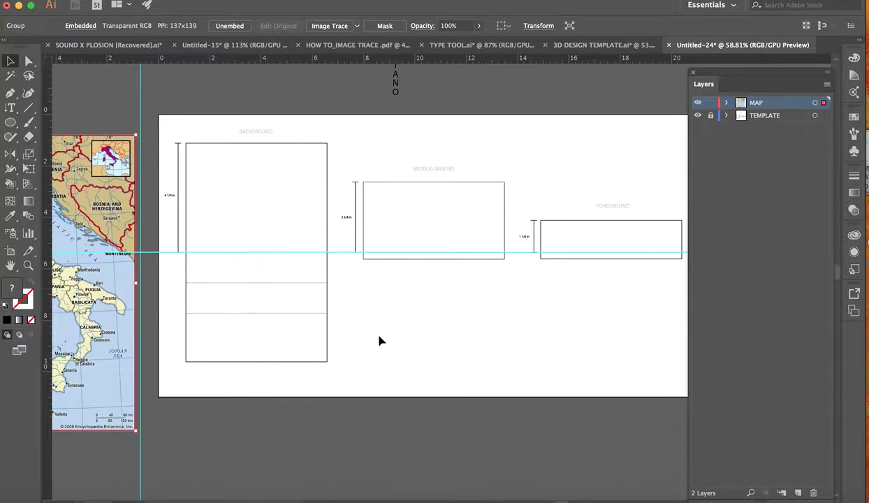
pyautogui.hscroll(3, 394, 349)
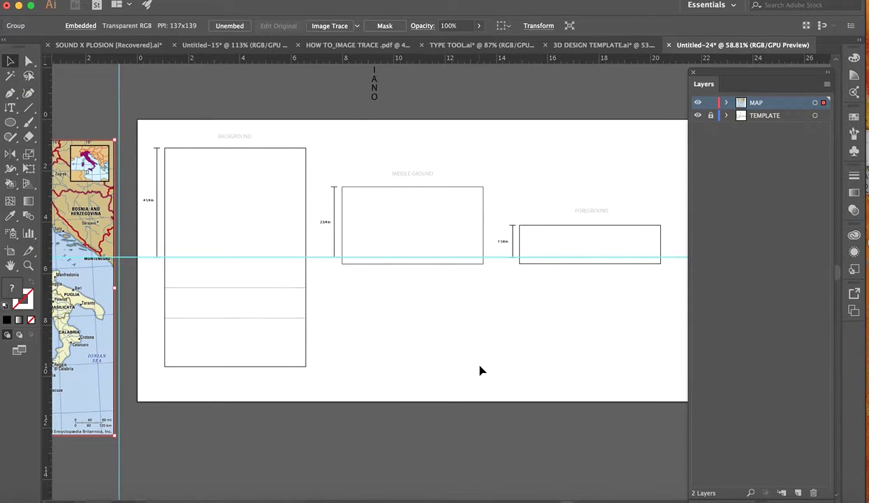
pyautogui.moveTo(81, 213); pyautogui.dragTo(154, 265)
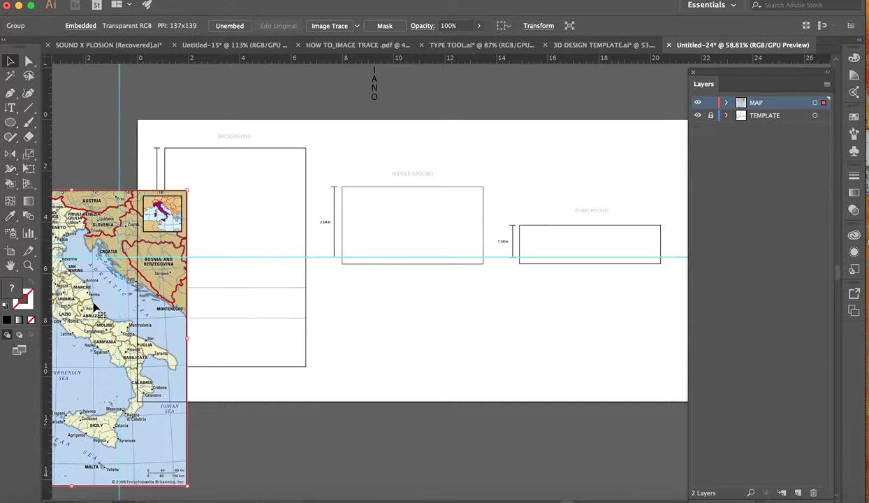
pyautogui.moveTo(115, 344); pyautogui.dragTo(77, 286)
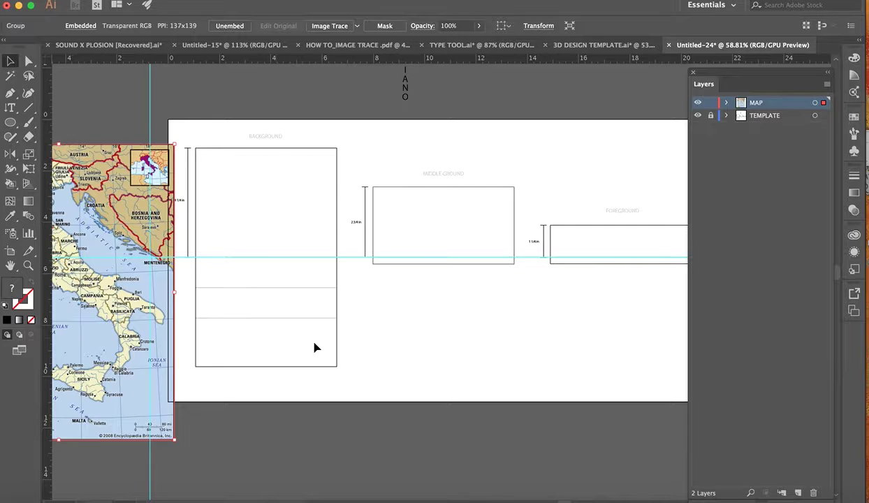
# Examine the background, middle-ground and foreground template frames, their height markers, the shared guide and the dotted fold lines.
pyautogui.scroll(-2, 458, 350)
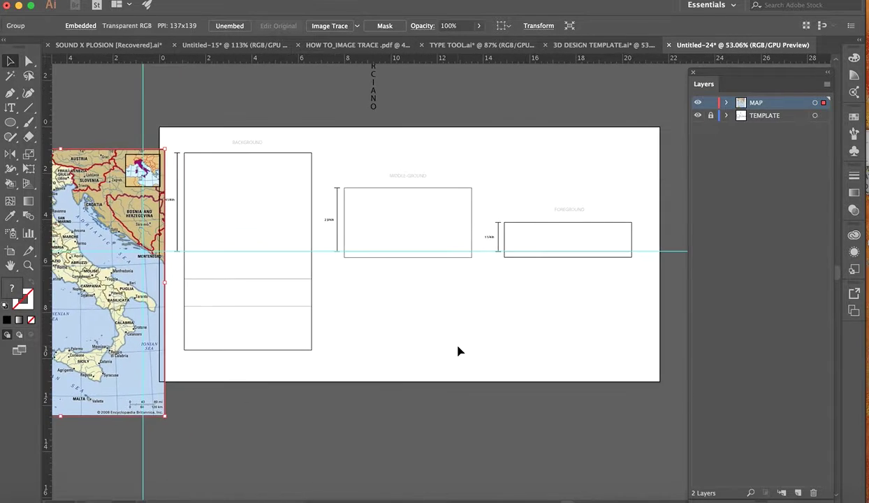
pyautogui.scroll(1, 458, 351)
pyautogui.hscroll(1, 457, 351)
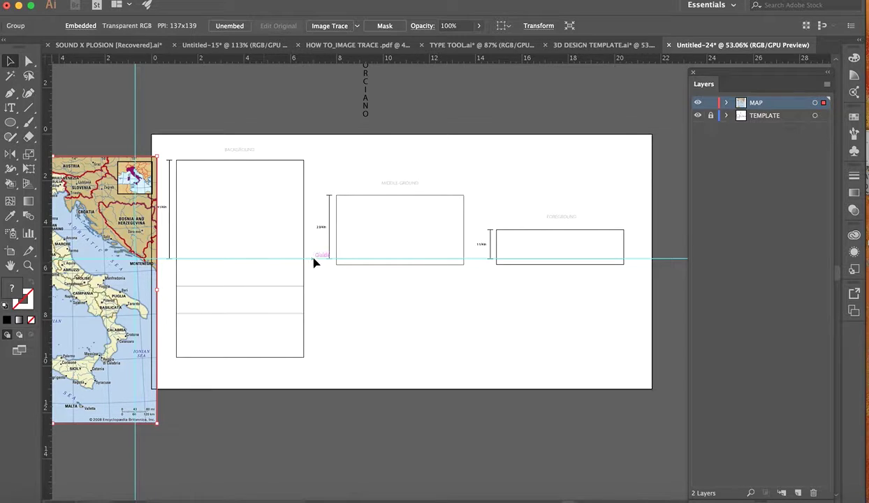
pyautogui.hscroll(-2, 314, 262)
pyautogui.scroll(3, 314, 261)
pyautogui.hscroll(-3, 314, 262)
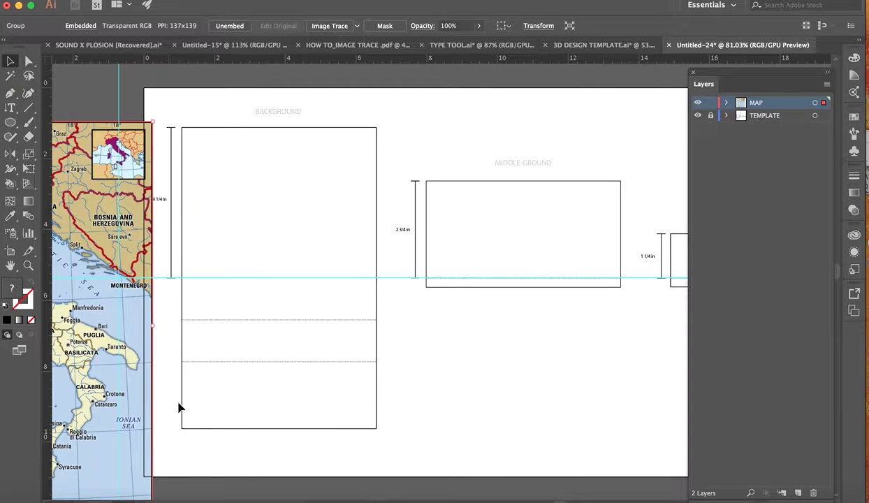
pyautogui.hscroll(5, 286, 314)
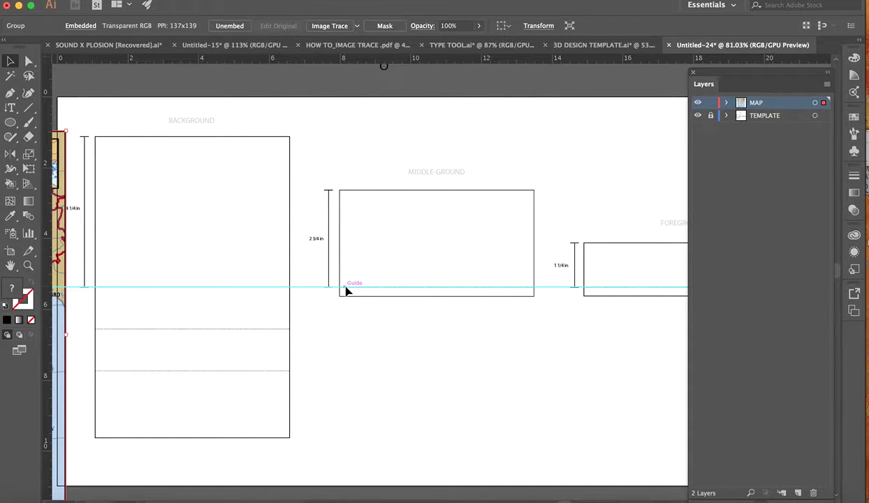
pyautogui.click(280, 329)
pyautogui.hscroll(5, 640, 256)
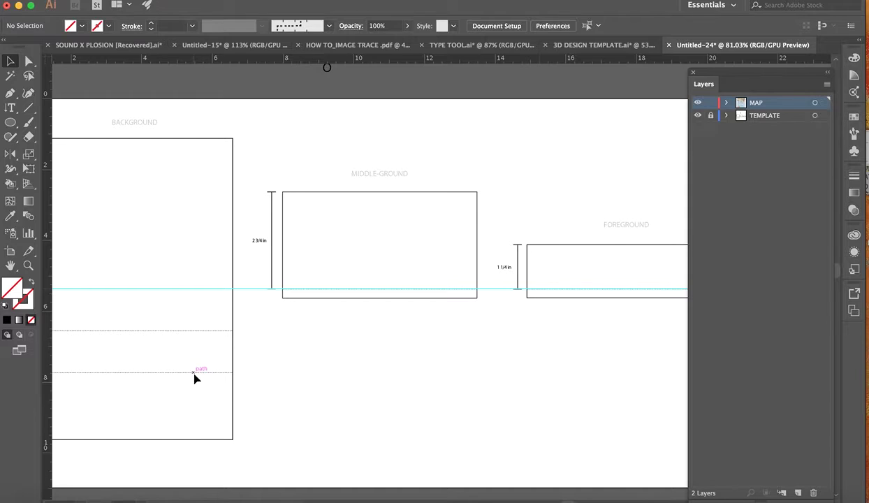
pyautogui.hscroll(-8, 198, 376)
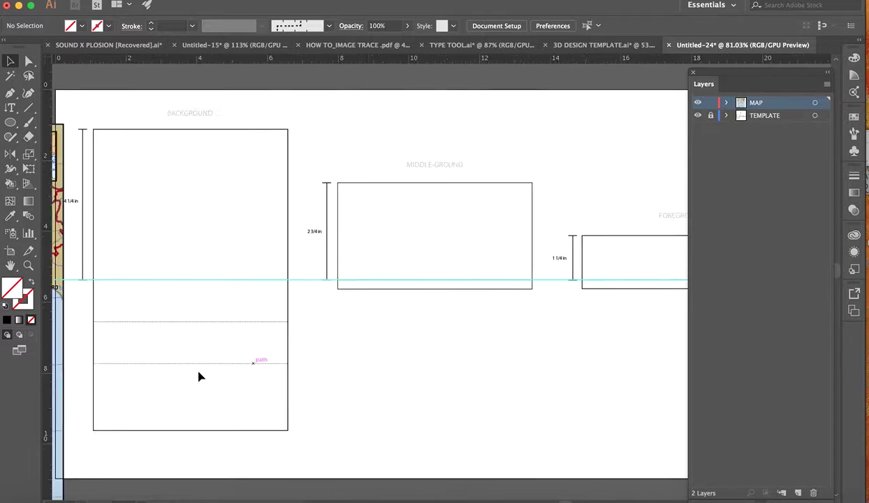
pyautogui.scroll(-2, 198, 377)
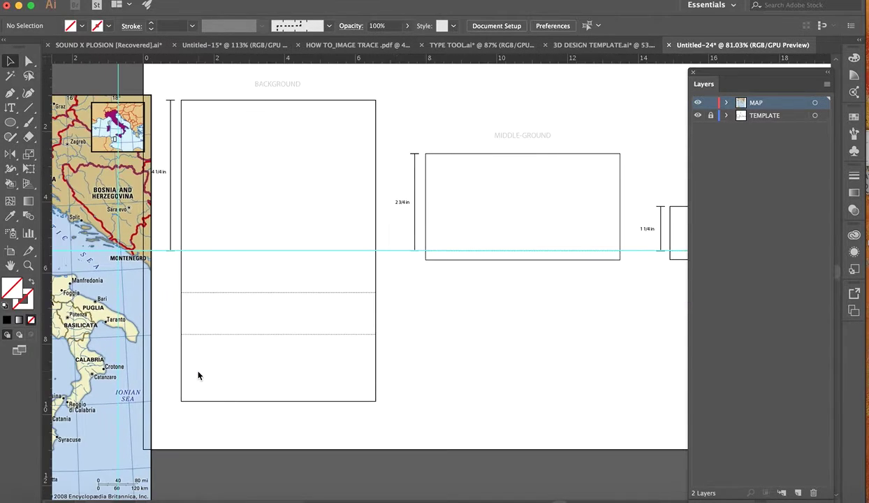
pyautogui.scroll(-3, 207, 384)
pyautogui.hscroll(5, 208, 384)
pyautogui.scroll(-2, 207, 384)
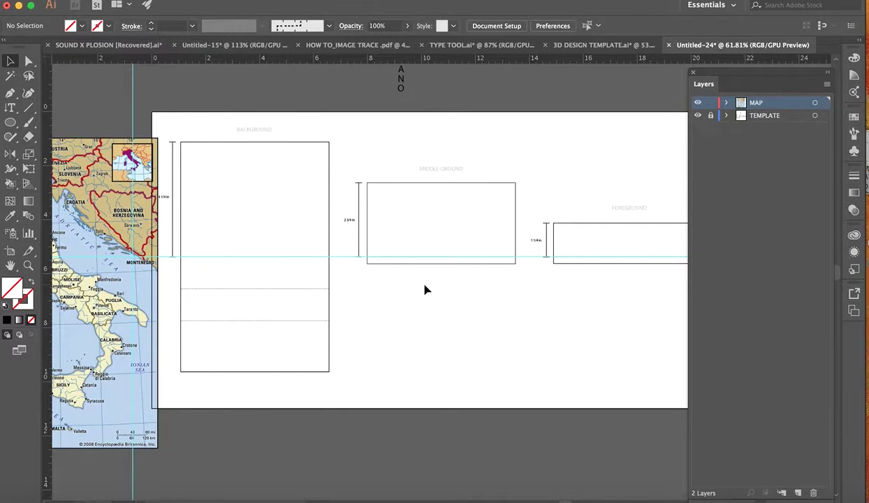
# Reduce the map image's opacity to 27% and place it over the background frame.
pyautogui.moveTo(87, 184); pyautogui.dragTo(430, 190)
pyautogui.moveTo(328, 183); pyautogui.dragTo(167, 275)
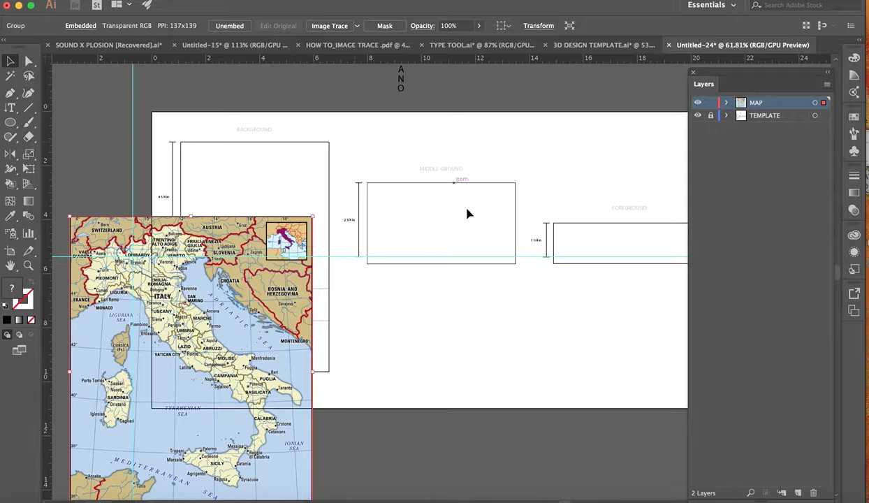
pyautogui.moveTo(200, 276); pyautogui.dragTo(415, 174)
pyautogui.click(479, 25)
pyautogui.moveTo(476, 40); pyautogui.dragTo(444, 40)
pyautogui.moveTo(483, 144); pyautogui.dragTo(252, 194)
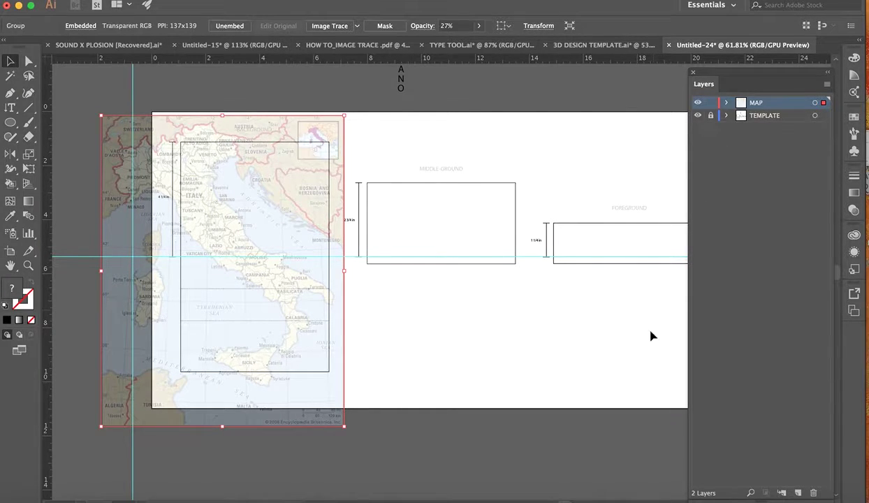
# Try the faded map further across the background frame, with its upper edge aligned to the frame's upper edge.
pyautogui.hscroll(2, 680, 432)
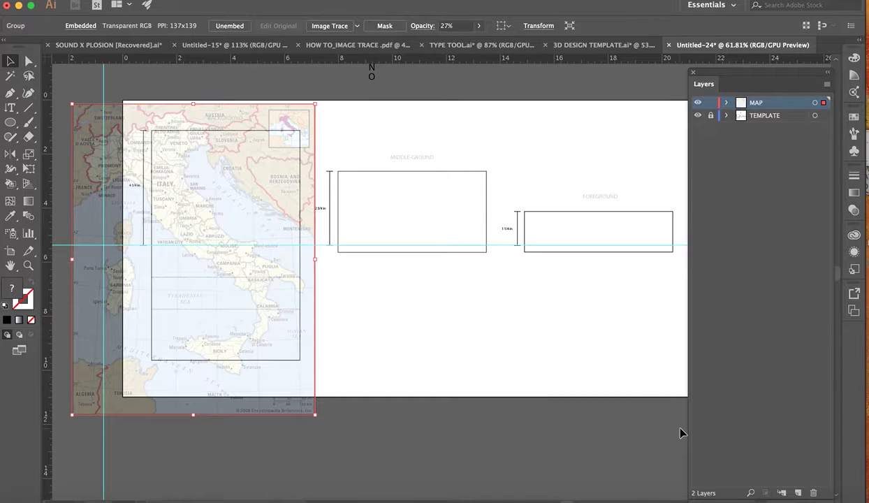
pyautogui.scroll(2, 579, 254)
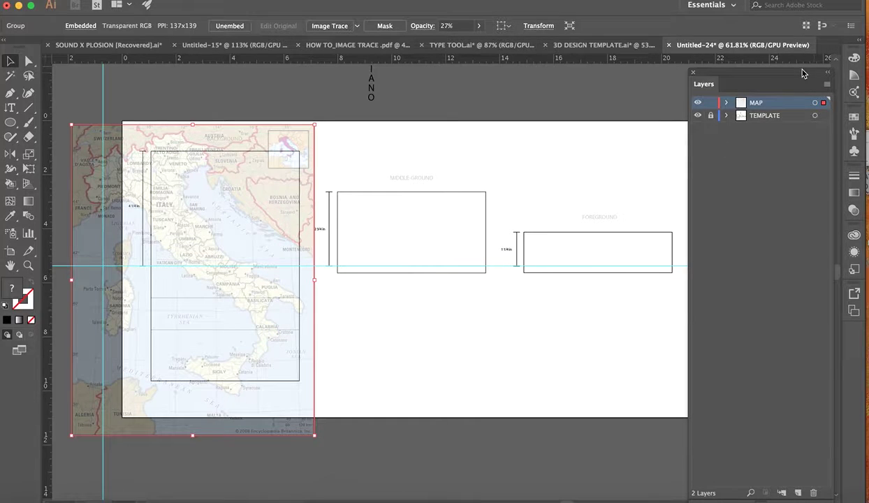
pyautogui.moveTo(209, 202); pyautogui.dragTo(237, 220)
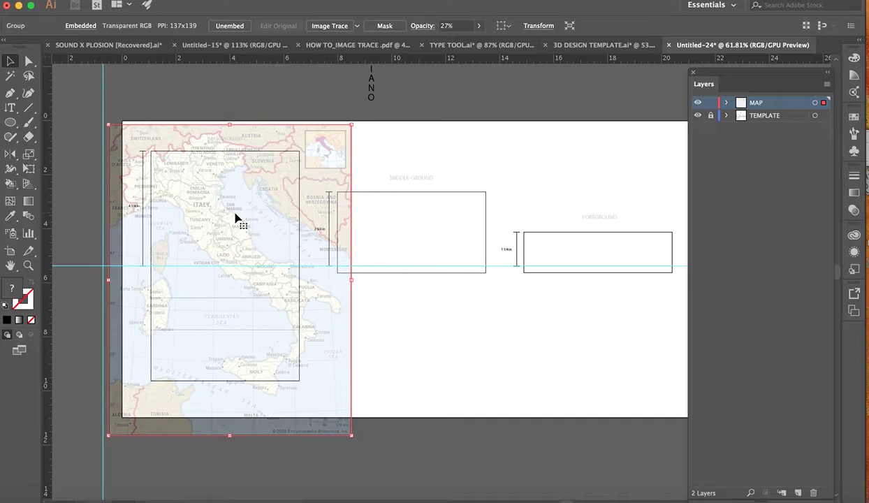
pyautogui.moveTo(258, 179); pyautogui.dragTo(263, 205)
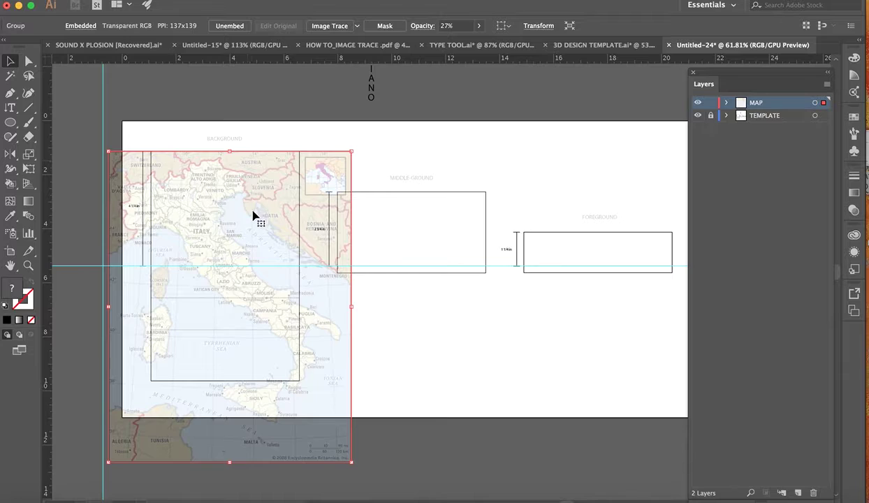
pyautogui.scroll(3, 243, 273)
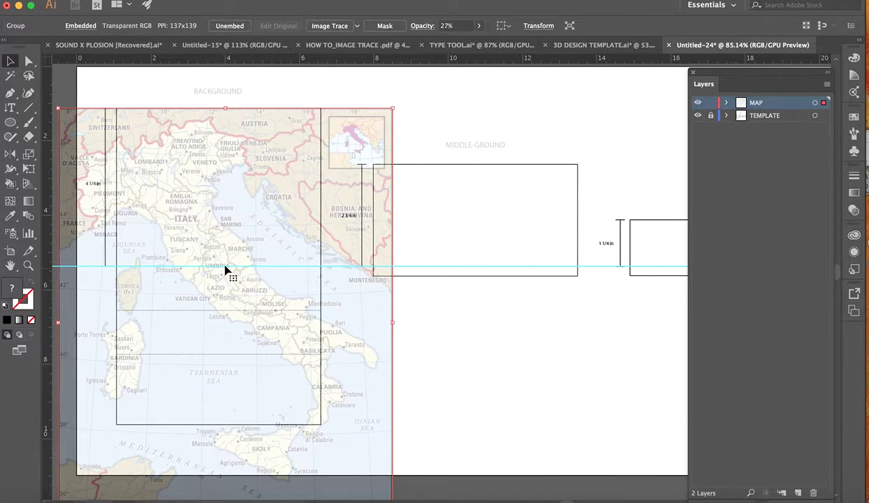
# Try the faded map over the middle-ground frame and nudge it slightly upward.
pyautogui.moveTo(217, 257); pyautogui.dragTo(495, 189)
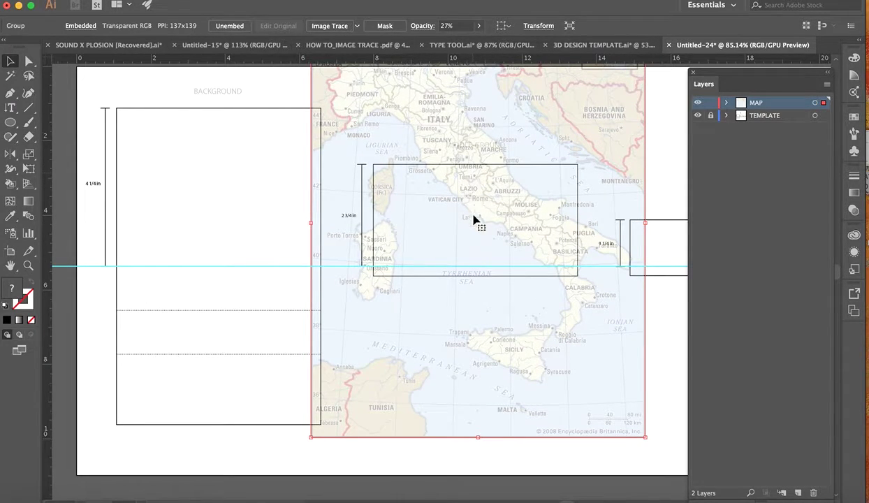
pyautogui.press('Up')
pyautogui.press('Up')
pyautogui.press('Up')
pyautogui.press('Up')
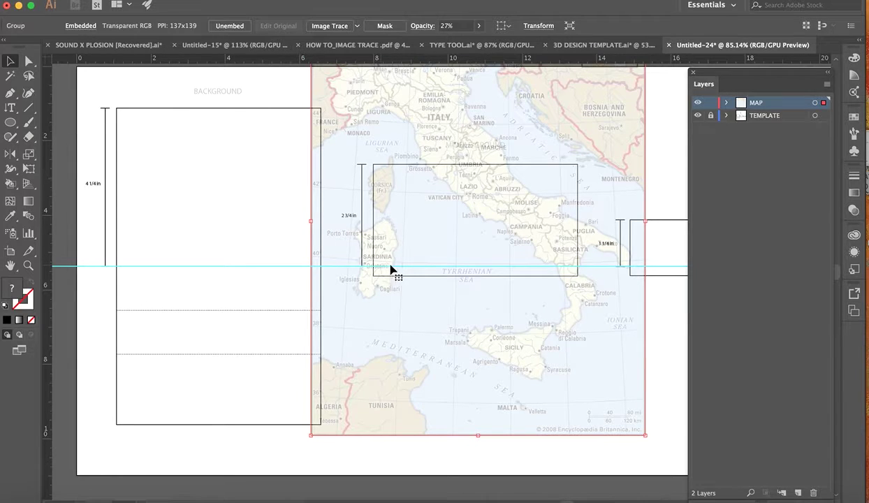
pyautogui.hscroll(1, 385, 271)
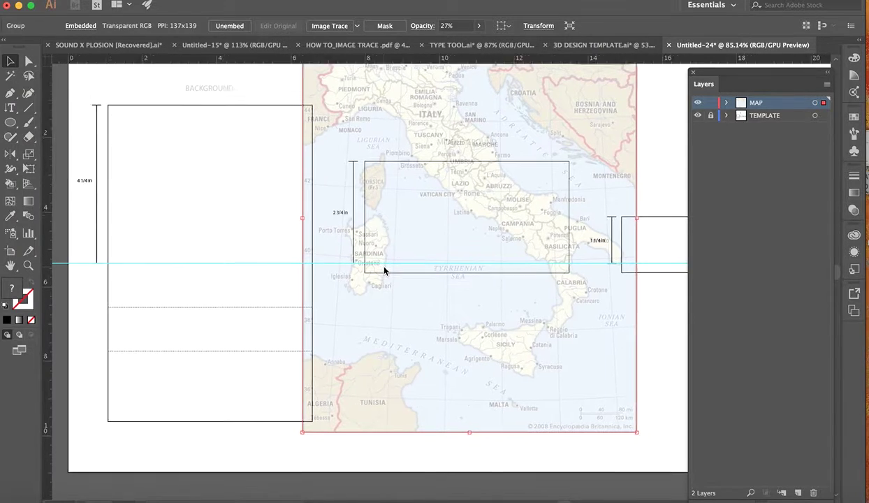
pyautogui.hscroll(5, 384, 270)
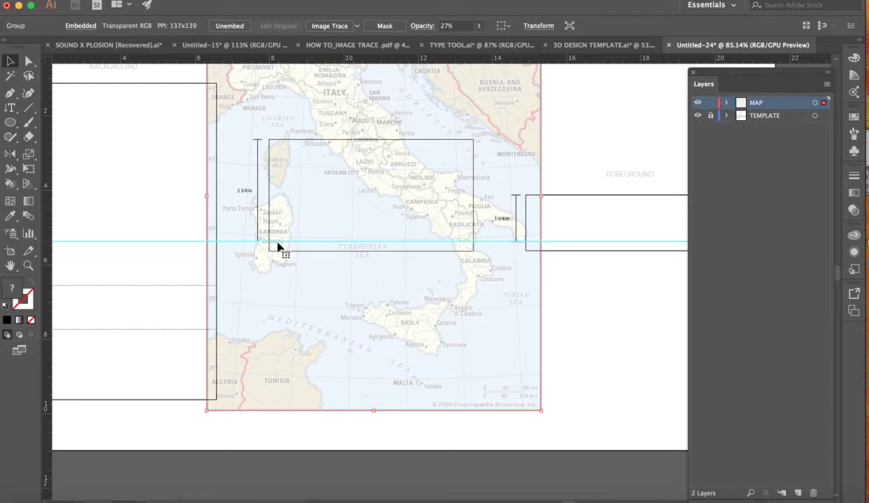
# Try the map over the foreground frame and nudge it upward so Sicily sits just below the frame.
pyautogui.moveTo(277, 246); pyautogui.dragTo(565, 204)
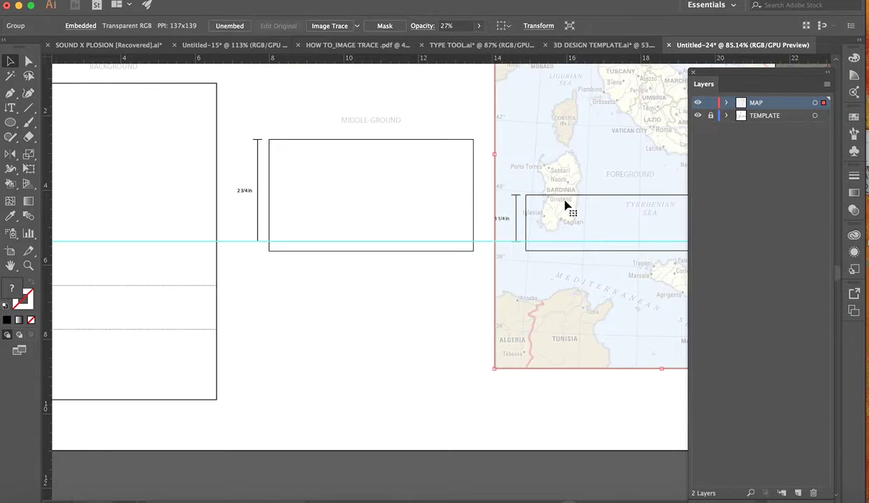
pyautogui.hscroll(3, 565, 206)
pyautogui.hscroll(2, 566, 206)
pyautogui.press('Up')
pyautogui.press('Up')
pyautogui.press('Up')
pyautogui.press('Up')
pyautogui.press('Up')
pyautogui.press('Up')
pyautogui.press('Up')
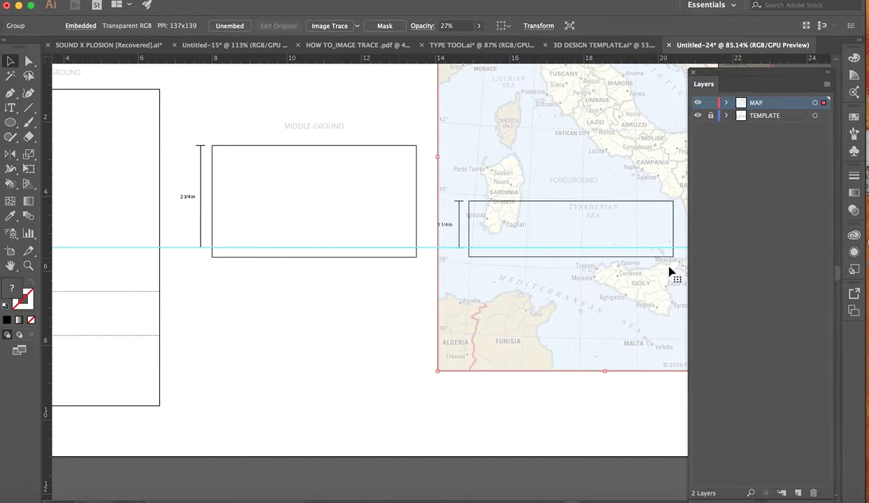
pyautogui.hscroll(2, 668, 272)
pyautogui.scroll(1, 668, 272)
pyautogui.hscroll(2, 668, 272)
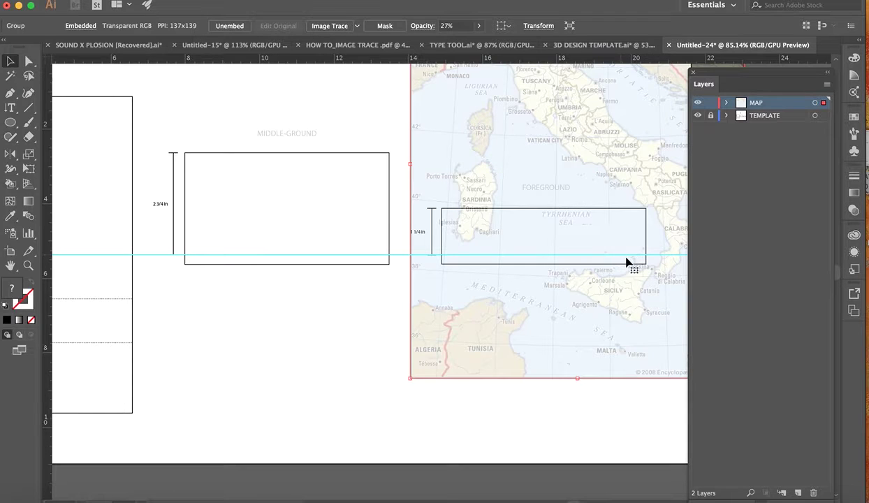
# Move the map back over the background frame, with its lower edge on the artboard's lower edge and Italy across the frame.
pyautogui.hscroll(-4, 628, 286)
pyautogui.scroll(-2, 628, 286)
pyautogui.moveTo(632, 286); pyautogui.dragTo(137, 346)
pyautogui.hscroll(-8, 137, 346)
pyautogui.scroll(-3, 137, 346)
pyautogui.moveTo(307, 263)
pyautogui.mouseDown()
pyautogui.moveTo(286, 272)
pyautogui.moveTo(309, 264)
pyautogui.mouseUp()
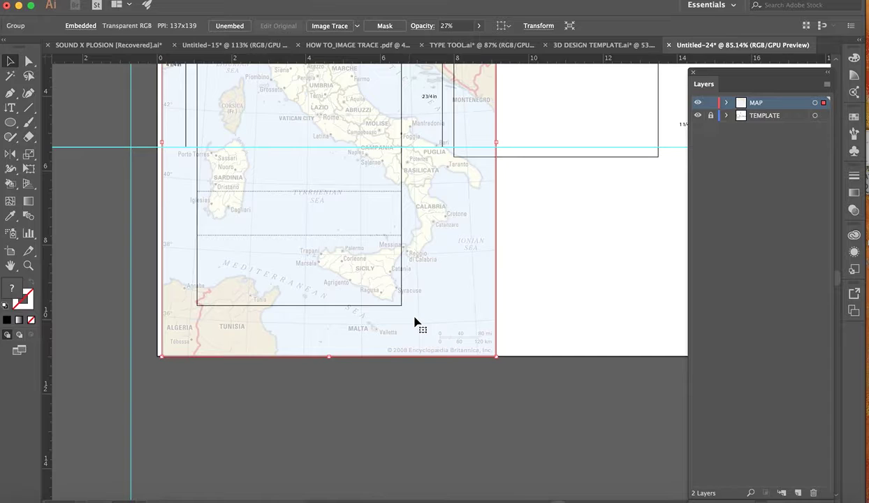
pyautogui.scroll(-4, 413, 319)
pyautogui.scroll(1, 414, 321)
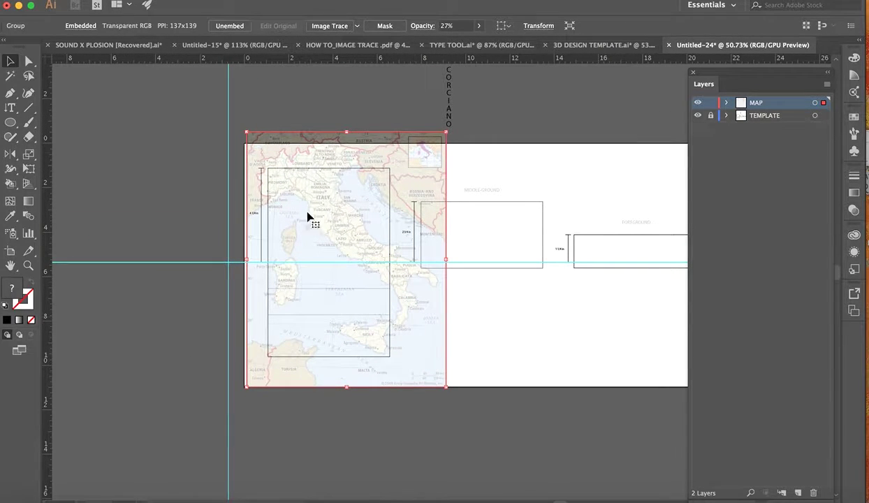
pyautogui.scroll(1, 542, 316)
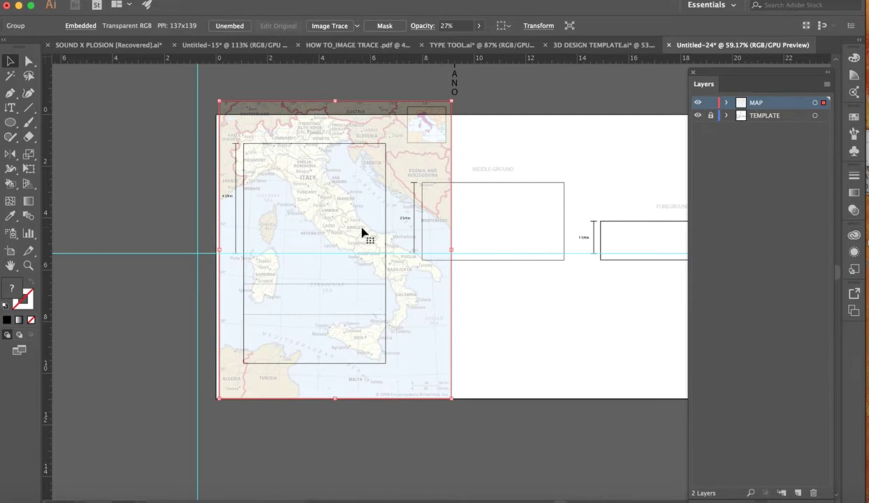
pyautogui.moveTo(339, 227); pyautogui.dragTo(311, 218)
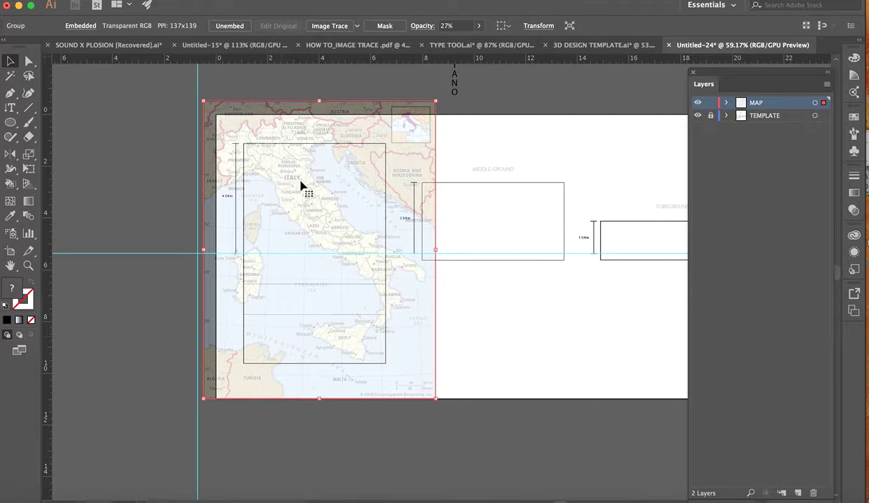
# Paste three copies of the faded map and stack them vertically in the empty area beside the artboard.
pyautogui.scroll(-5, 377, 180)
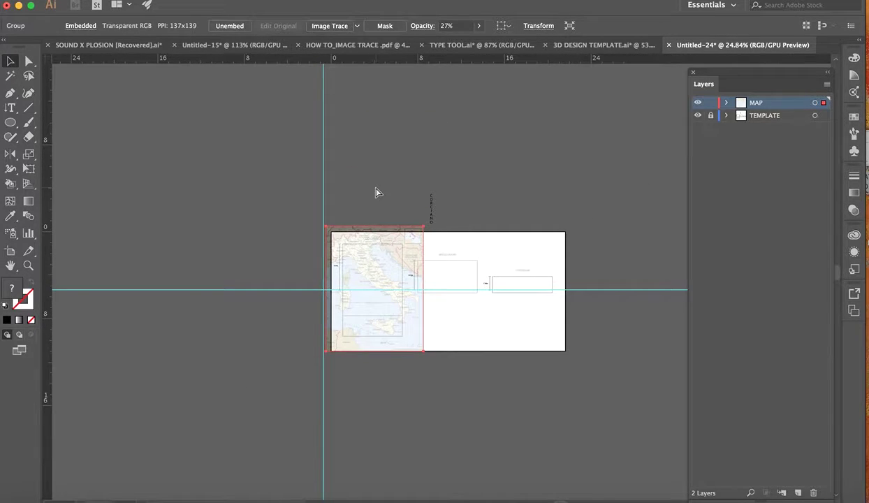
pyautogui.hotkey('ctrl', 'v')
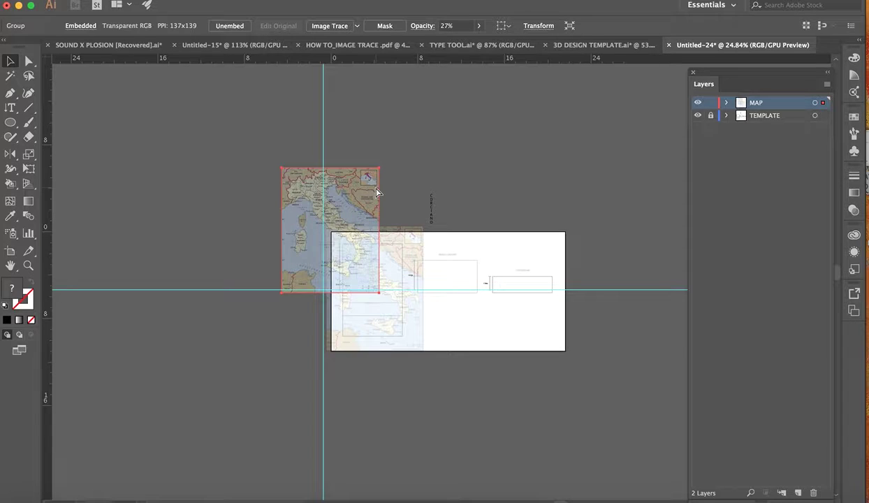
pyautogui.moveTo(290, 194); pyautogui.dragTo(180, 134)
pyautogui.moveTo(346, 190); pyautogui.dragTo(213, 266)
pyautogui.moveTo(288, 225); pyautogui.dragTo(153, 434)
pyautogui.scroll(5, 474, 203)
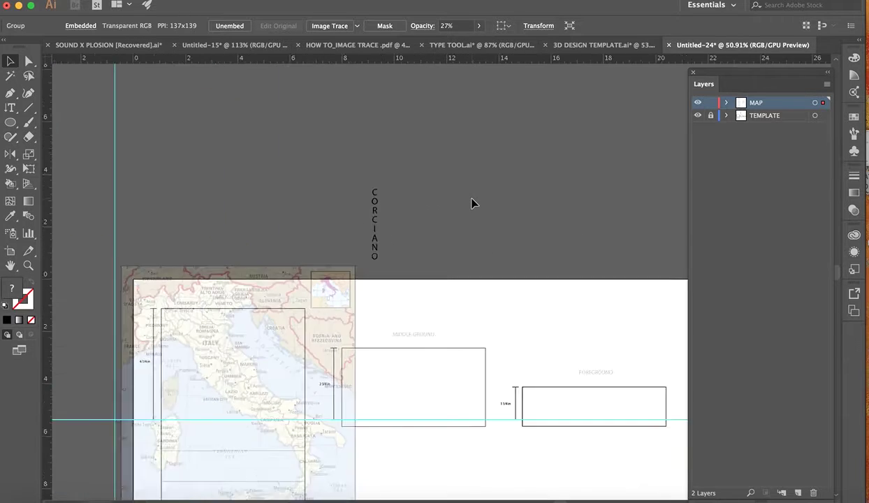
pyautogui.scroll(-3, 472, 203)
pyautogui.scroll(5, 472, 203)
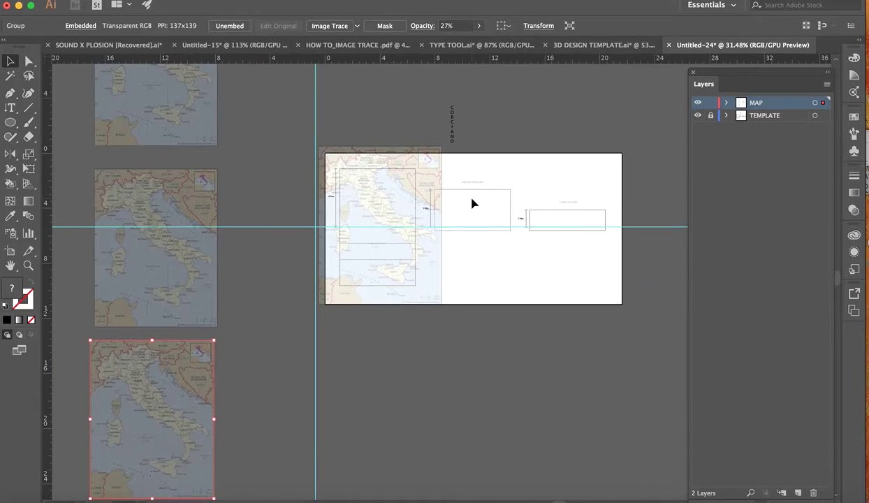
pyautogui.hscroll(-2, 472, 204)
pyautogui.scroll(1, 466, 208)
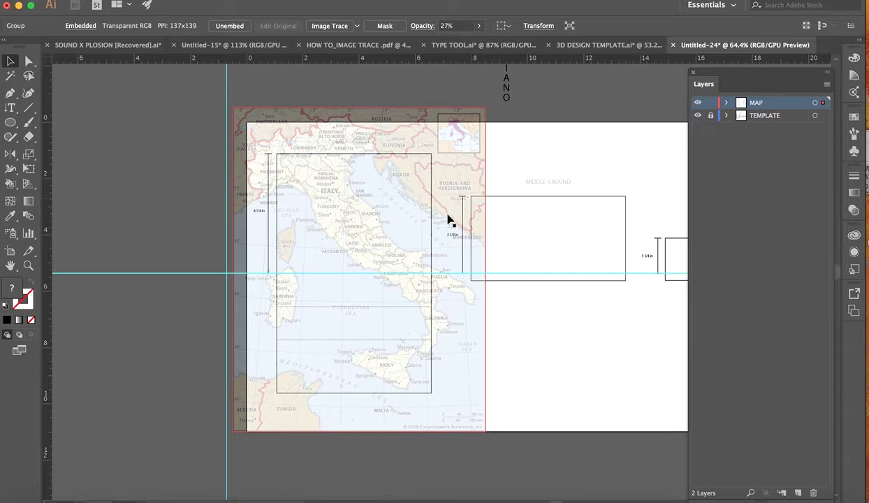
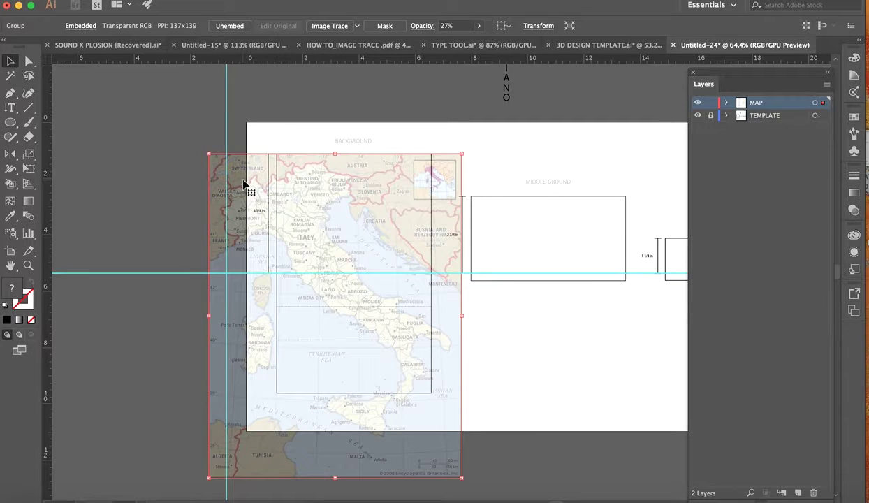
# Mask the map over the background frame and crop its two sides to the frame's vertical edges.
pyautogui.click(381, 29)
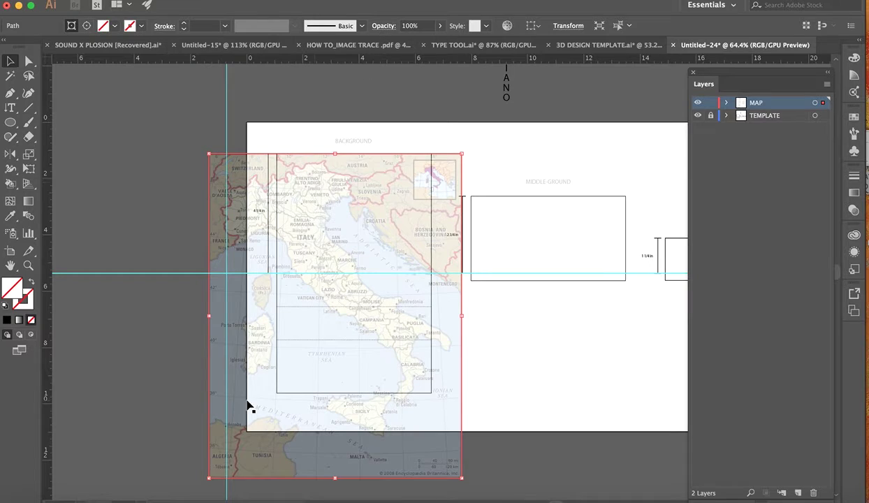
pyautogui.moveTo(209, 315); pyautogui.dragTo(277, 323)
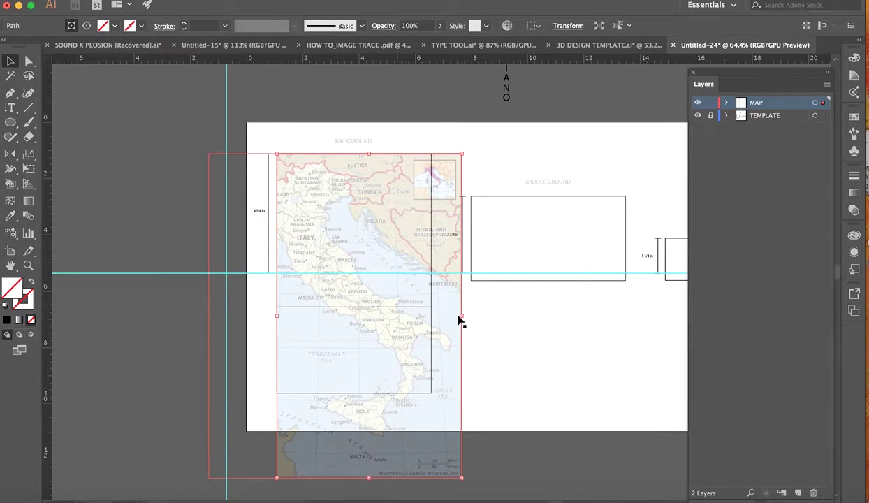
pyautogui.moveTo(460, 316); pyautogui.dragTo(432, 318)
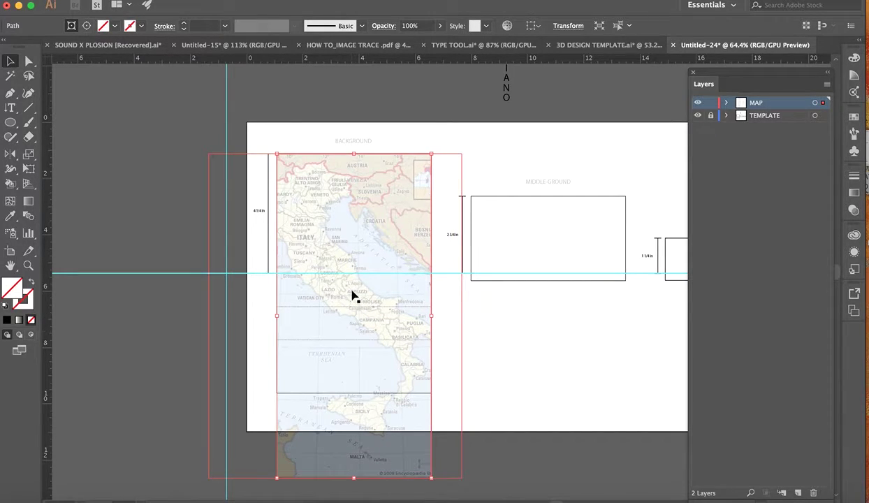
# Try adding a horizontal guide across the artboard just above the middle-ground frame.
pyautogui.scroll(5, 354, 322)
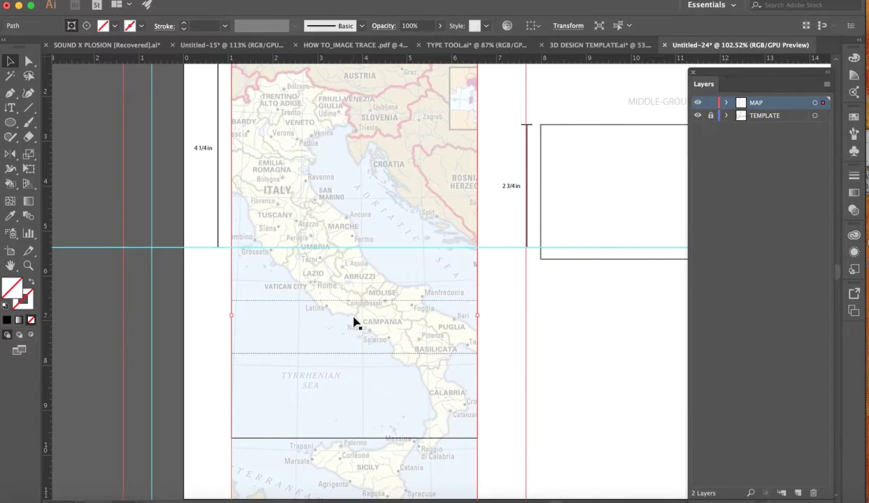
pyautogui.hscroll(3, 354, 322)
pyautogui.scroll(2, 354, 321)
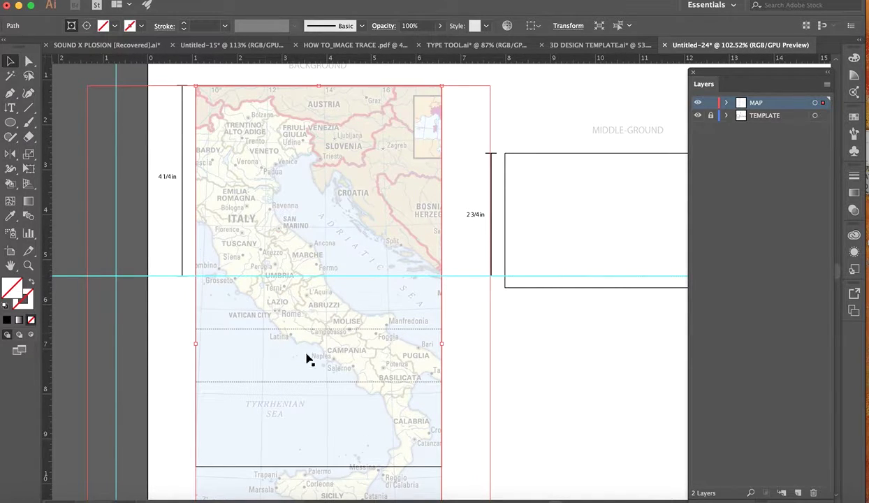
pyautogui.scroll(-2, 321, 344)
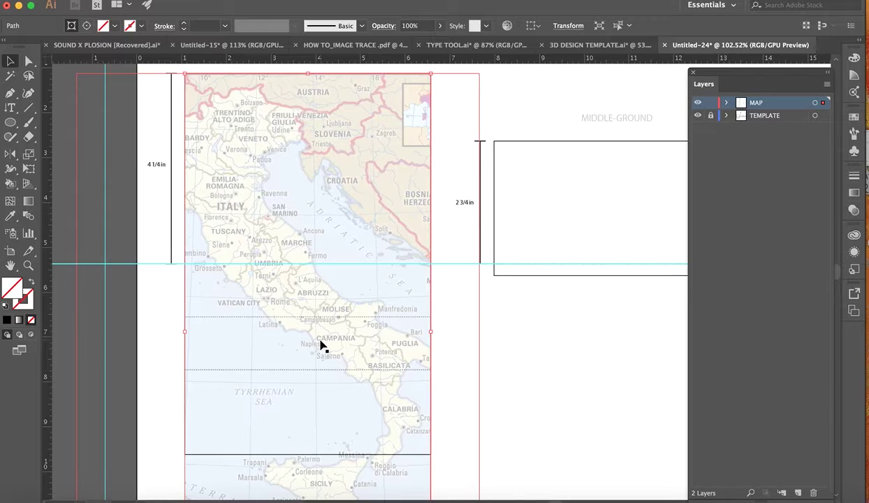
pyautogui.hscroll(1, 321, 345)
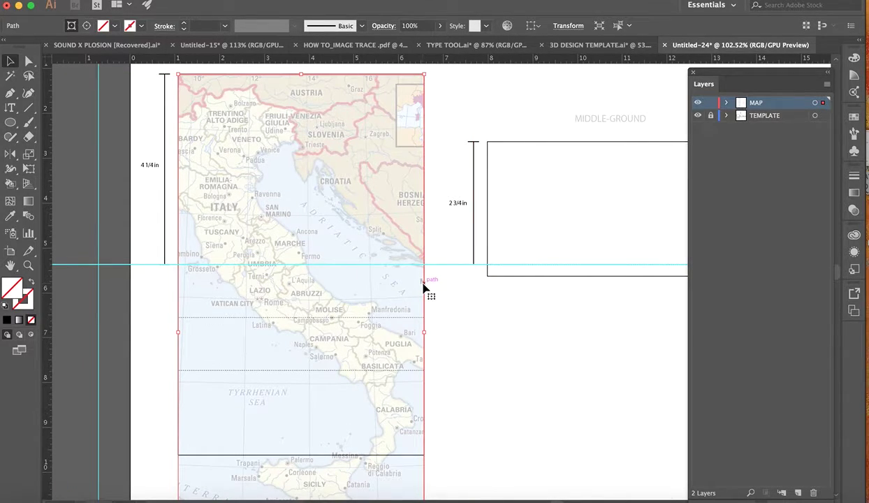
pyautogui.hscroll(5, 618, 207)
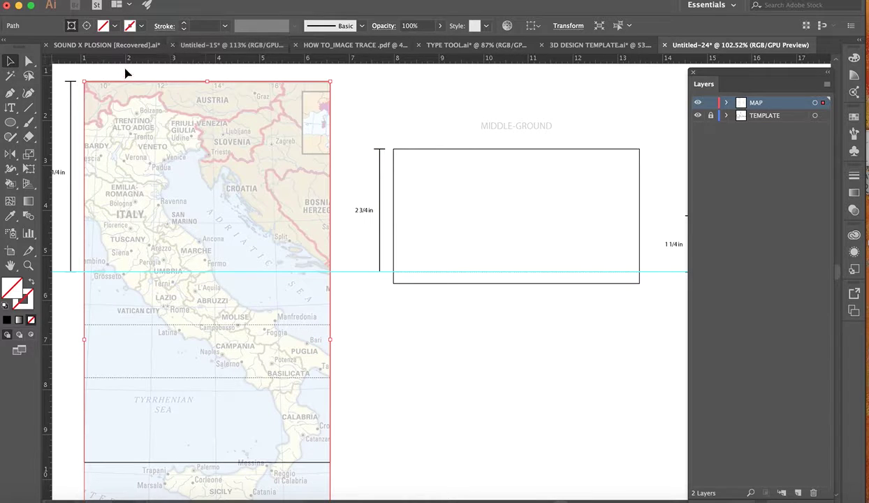
pyautogui.moveTo(389, 60)
pyautogui.mouseDown()
pyautogui.moveTo(389, 137)
pyautogui.moveTo(387, 49)
pyautogui.mouseUp()
pyautogui.press('super+z')
pyautogui.click(330, 278)
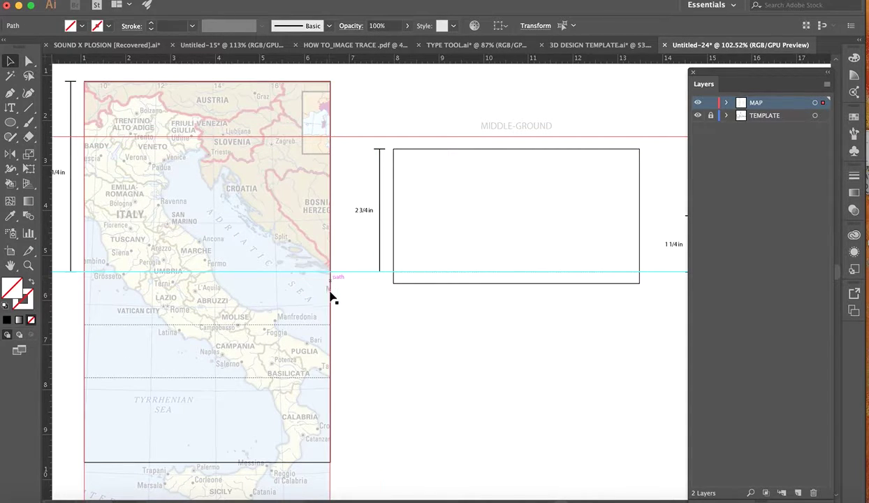
pyautogui.click(309, 292)
pyautogui.click(421, 237)
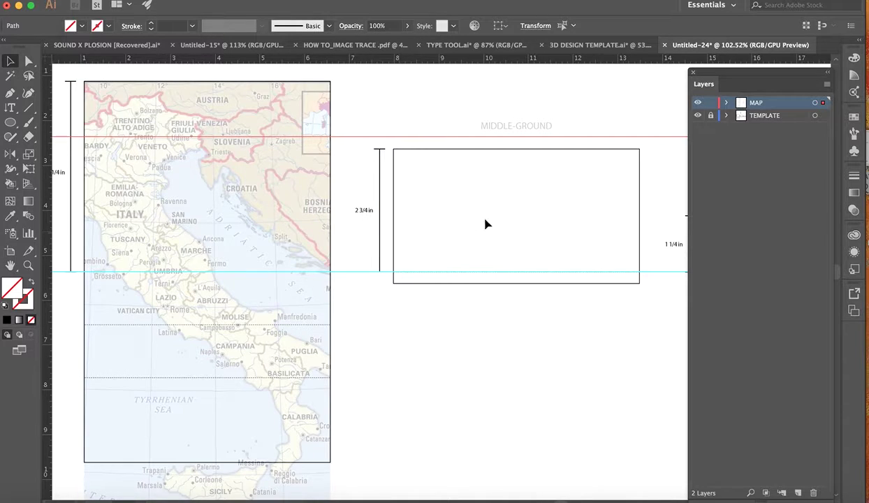
pyautogui.hscroll(-5, 456, 277)
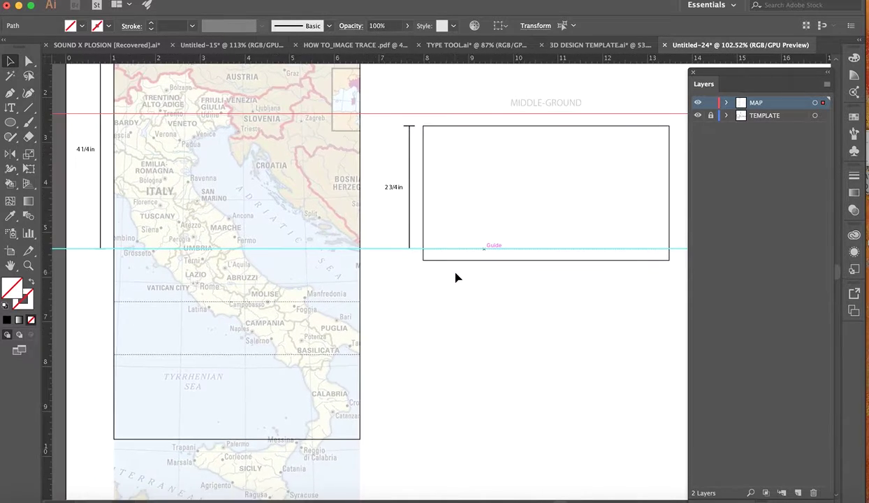
pyautogui.hscroll(3, 398, 281)
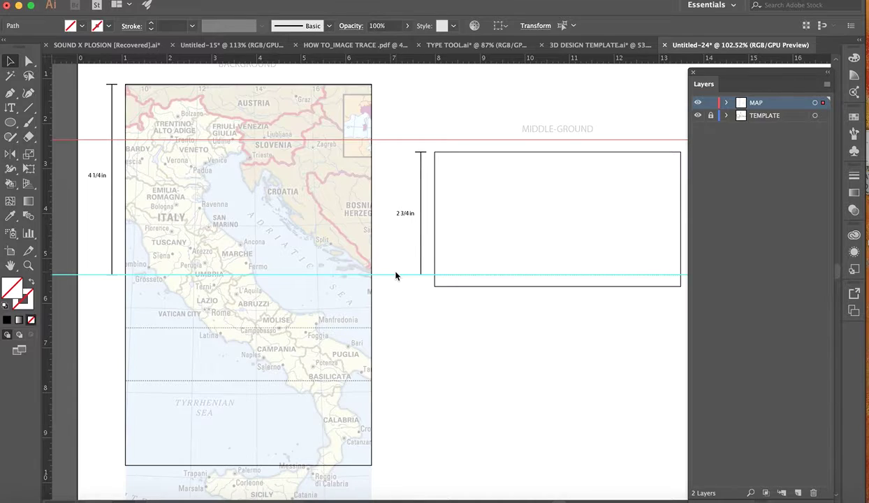
# Try shifting the whole masked map upward, and return its upper edge to the background frame's upper edge.
pyautogui.click(317, 356)
pyautogui.scroll(-10, 238, 485)
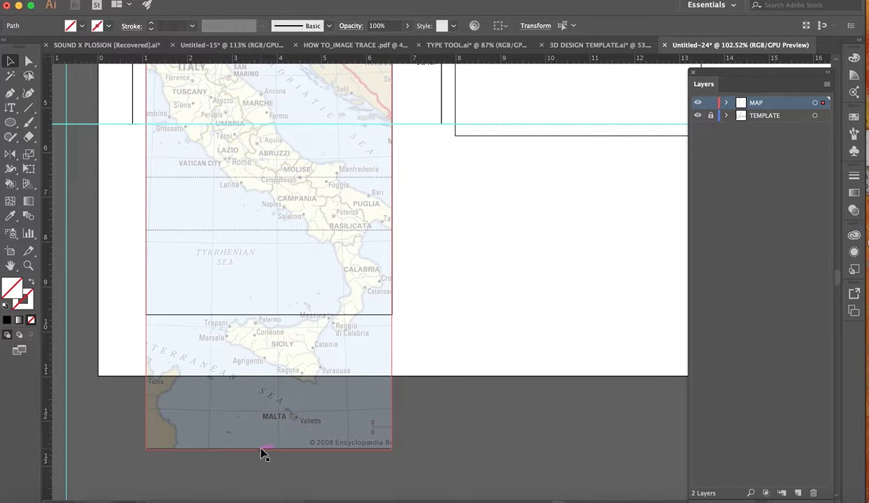
pyautogui.moveTo(261, 450); pyautogui.dragTo(262, 330)
pyautogui.scroll(-4, 262, 330)
pyautogui.scroll(-1, 265, 335)
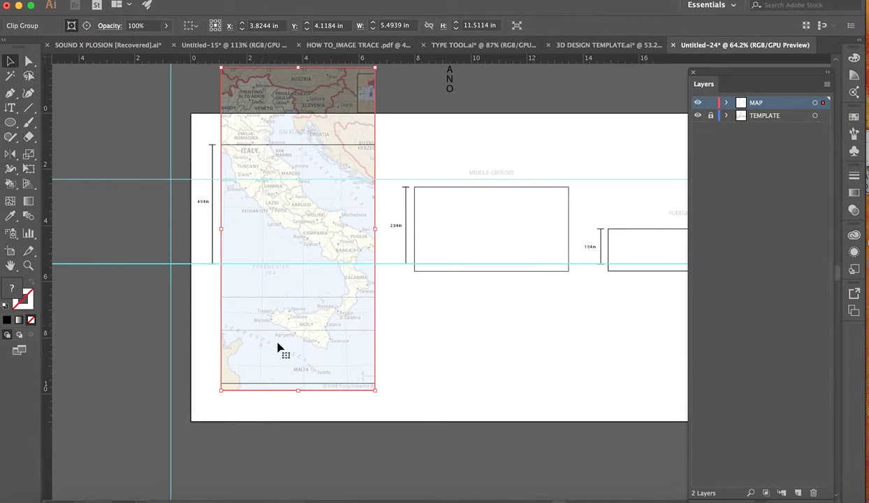
pyautogui.scroll(3, 284, 398)
pyautogui.moveTo(300, 260); pyautogui.dragTo(300, 335)
pyautogui.scroll(-1, 300, 335)
pyautogui.scroll(-5, 301, 335)
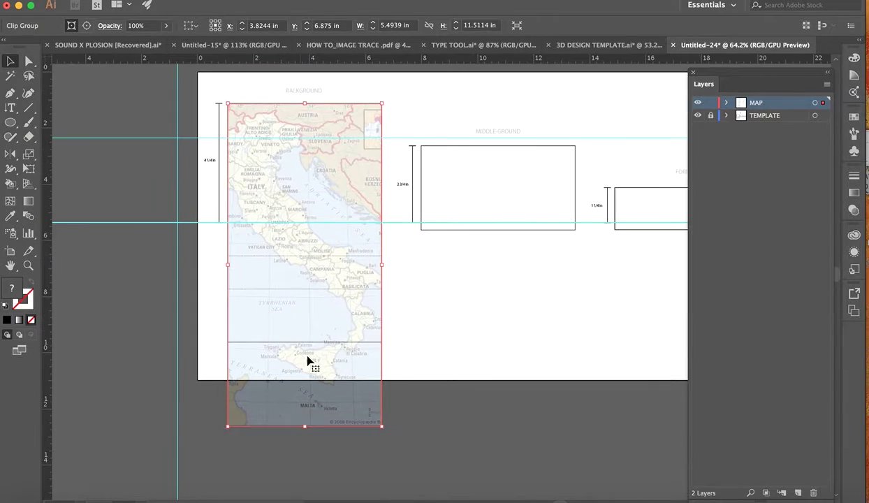
# Try pulling the map group's lower edge up to the 4 1/4 in guide, and undo back to the side-cropped mask.
pyautogui.moveTo(306, 426); pyautogui.dragTo(315, 223)
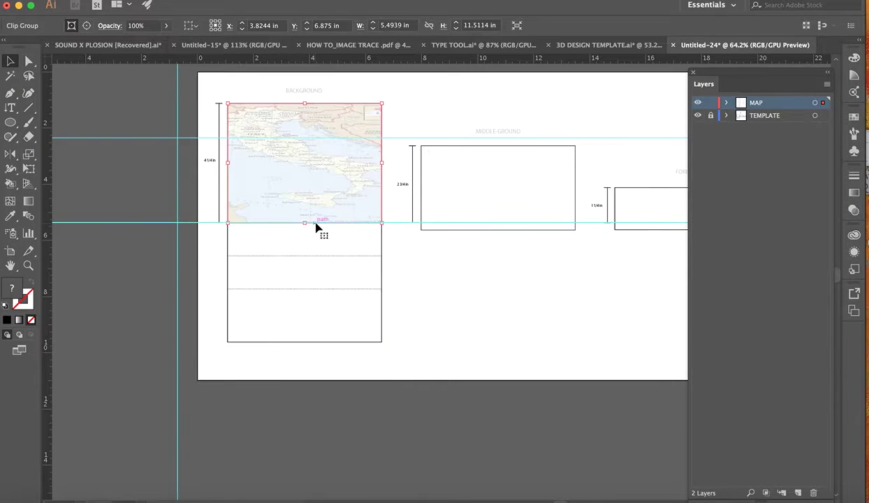
pyautogui.press('super+z')
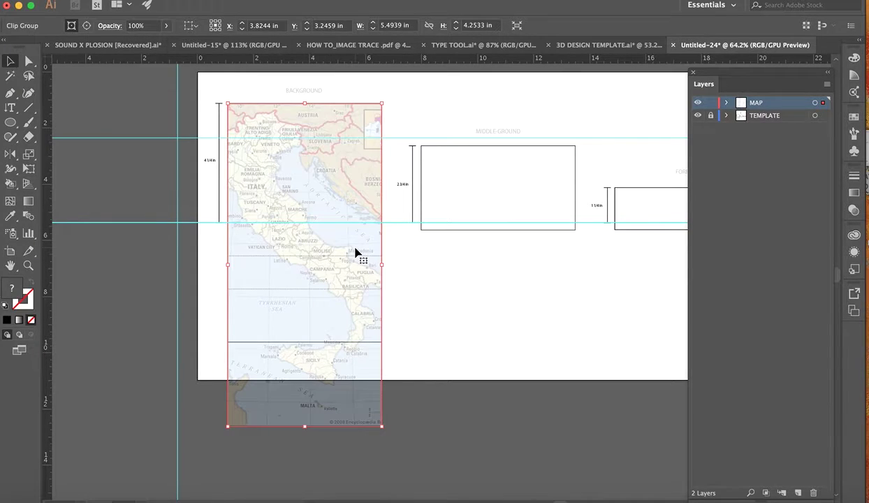
pyautogui.press('super+z')
pyautogui.press('super+z')
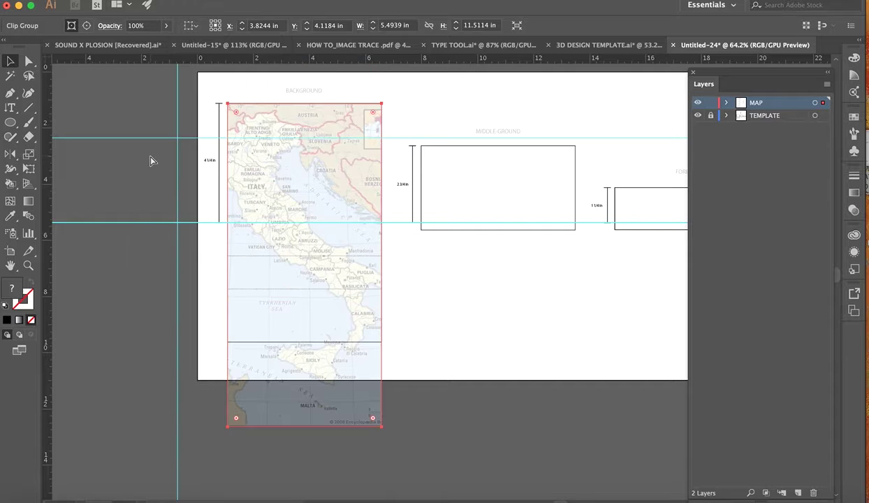
pyautogui.press('super+z')
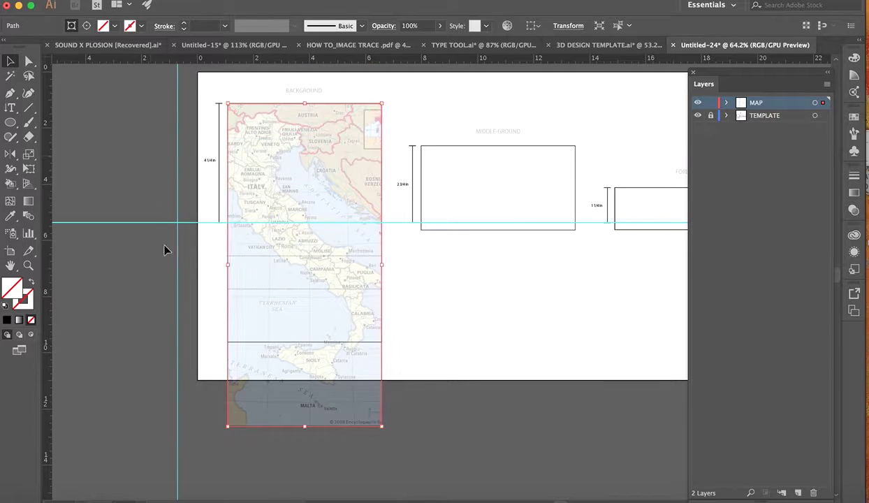
# Crop the background map's mask at the horizontal guide marking the foot of the 4 1/4 in height, and deselect it.
pyautogui.moveTo(304, 425); pyautogui.dragTo(304, 222)
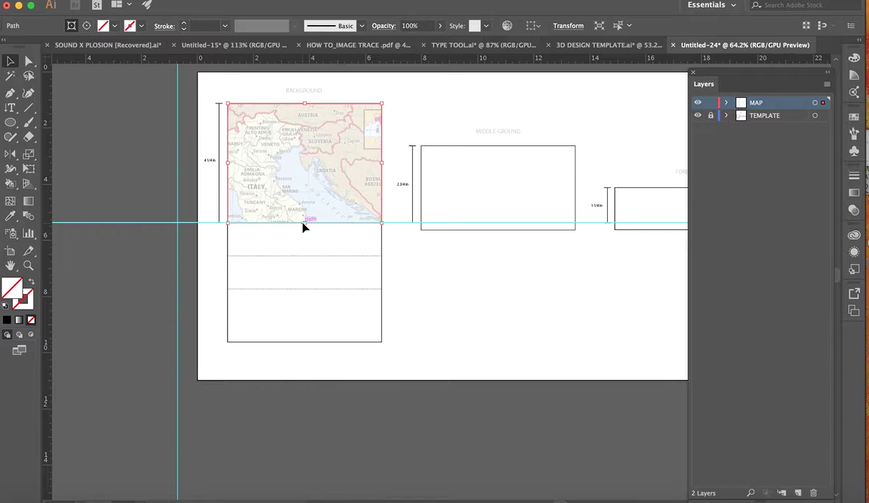
pyautogui.click(112, 132)
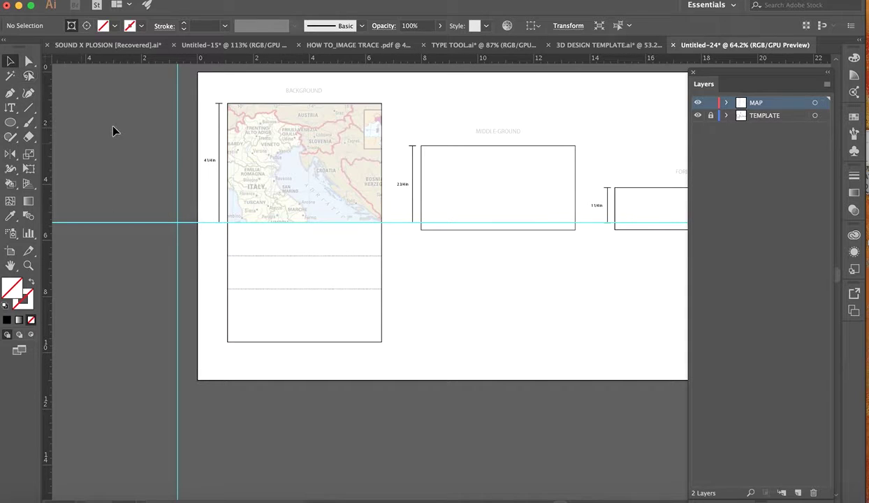
# Move a spare map copy from beside the artboard over the middle-ground frame, with Umbria at the frame's upper edge.
pyautogui.hscroll(-5, 186, 260)
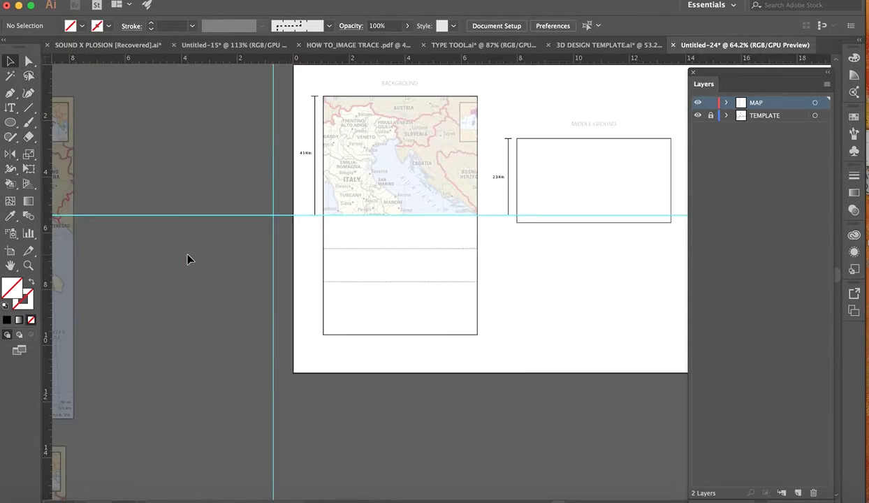
pyautogui.moveTo(58, 195); pyautogui.dragTo(677, 217)
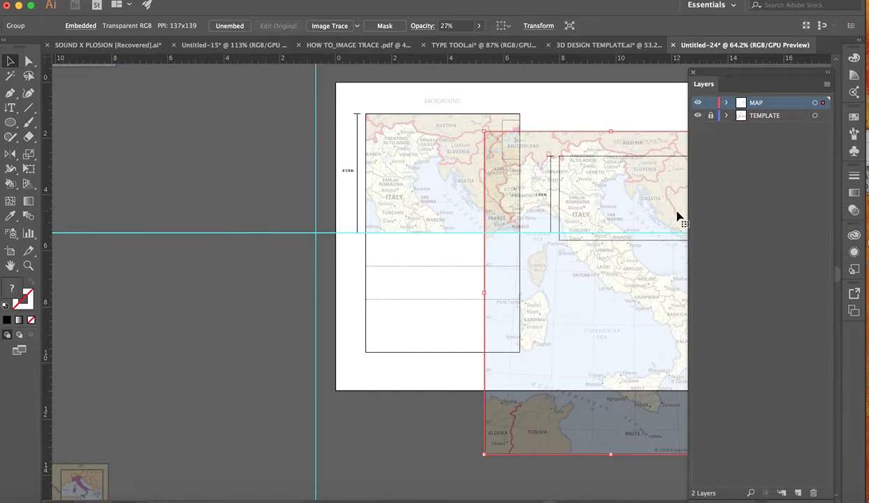
pyautogui.hscroll(6, 677, 217)
pyautogui.moveTo(403, 299); pyautogui.dragTo(419, 211)
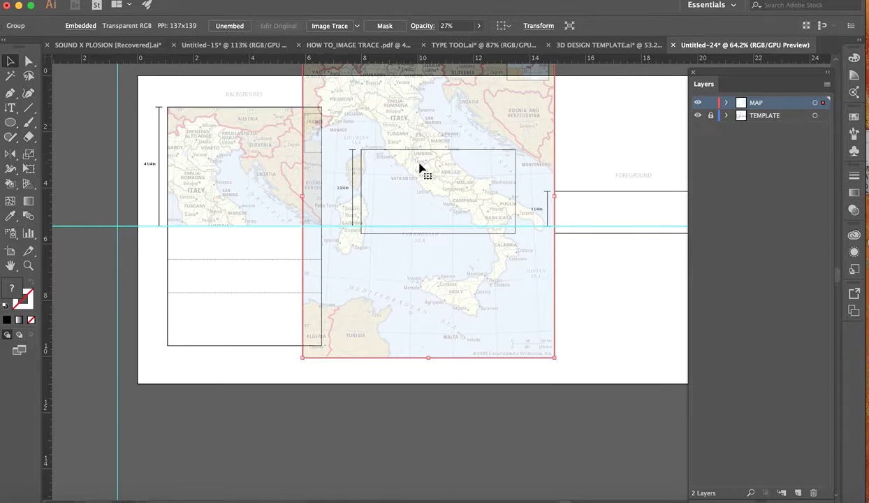
pyautogui.scroll(3, 419, 165)
pyautogui.moveTo(438, 171); pyautogui.dragTo(440, 165)
pyautogui.press('Down')
pyautogui.press('Down')
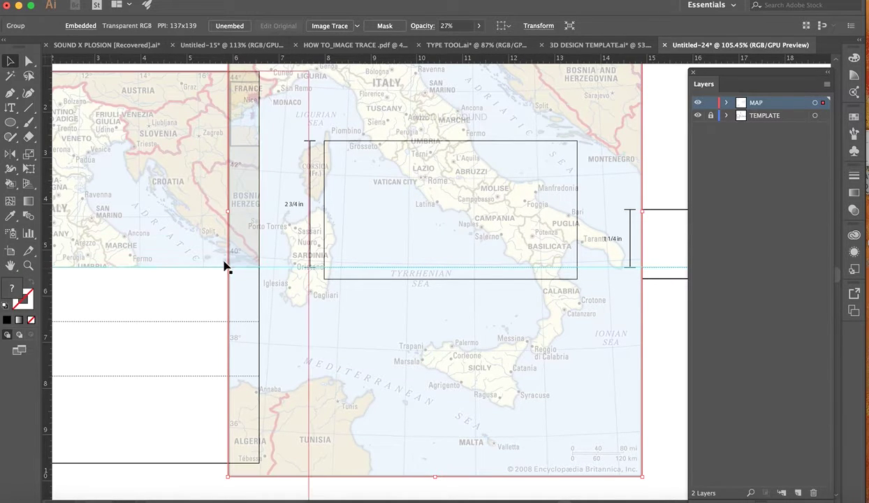
# Compare the middle-ground map with the background map's cropped edge at Umbria, and nudge it slightly upward to continue from there.
pyautogui.hscroll(-2, 210, 272)
pyautogui.hscroll(-6, 204, 276)
pyautogui.scroll(1, 204, 276)
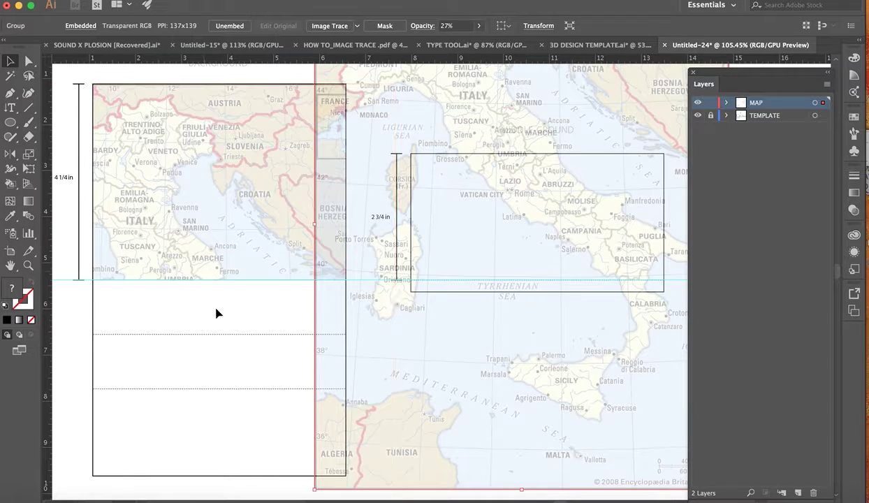
pyautogui.click(98, 289)
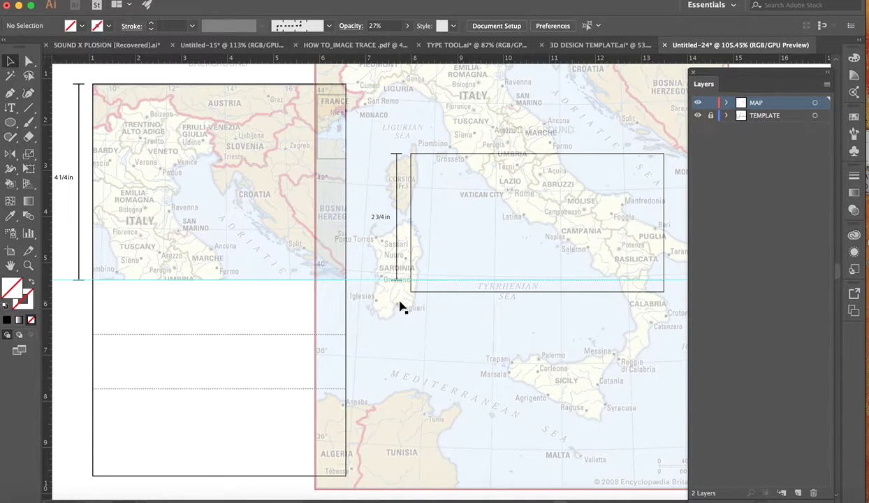
pyautogui.hscroll(5, 400, 306)
pyautogui.scroll(-1, 401, 306)
pyautogui.moveTo(458, 231); pyautogui.dragTo(461, 244)
pyautogui.moveTo(479, 201); pyautogui.dragTo(478, 193)
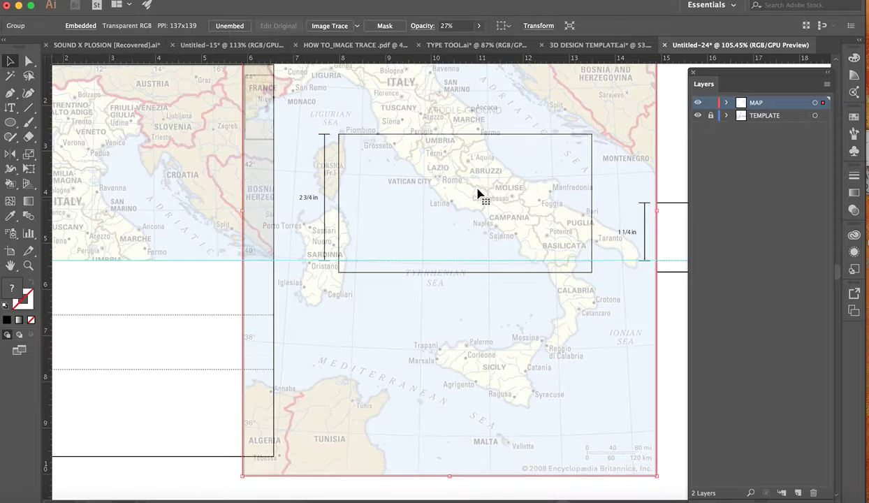
pyautogui.press('Up')
pyautogui.press('Up')
pyautogui.press('Up')
pyautogui.press('Up')
pyautogui.press('Up')
pyautogui.press('Up')
pyautogui.press('Up')
pyautogui.press('Up')
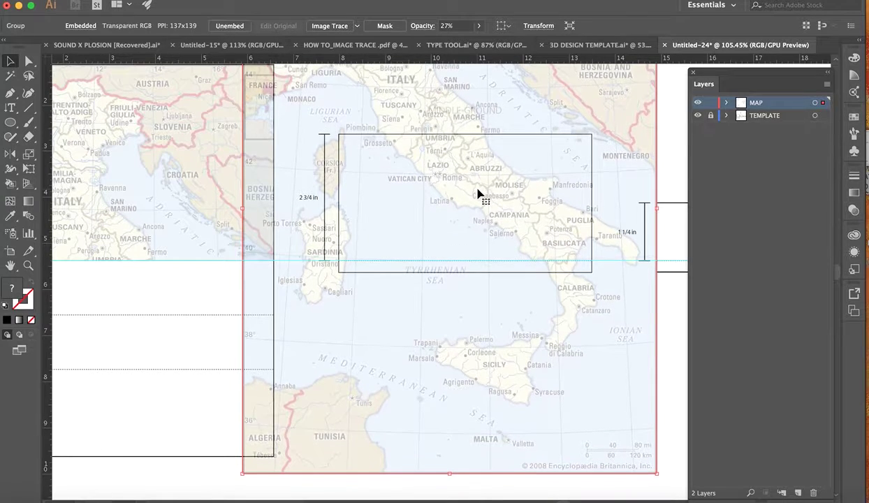
pyautogui.press('Down')
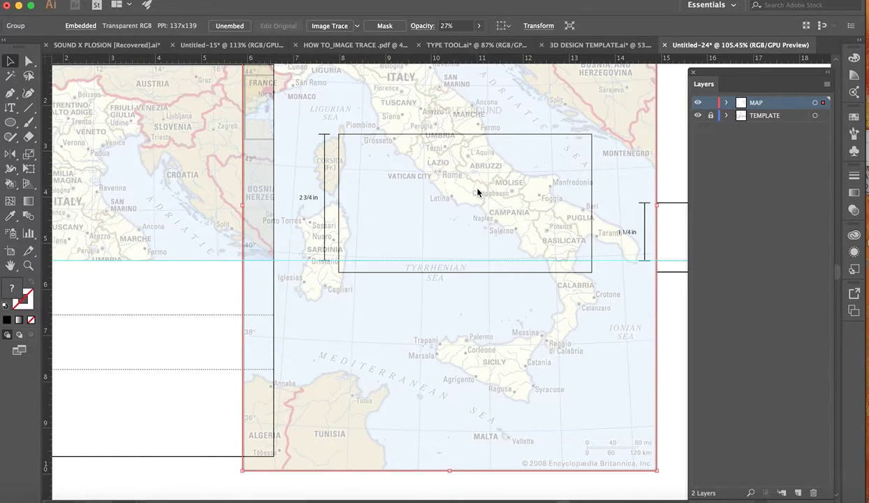
# Nudge the middle-ground map to the right until Corsica and most of Sardinia's width lie inside the frame.
pyautogui.press('Right')
pyautogui.press('Right')
pyautogui.press('Right')
pyautogui.press('Right')
pyautogui.press('Right')
pyautogui.press('Right')
pyautogui.press('Right')
pyautogui.press('Right')
pyautogui.press('Right')
pyautogui.press('Right')
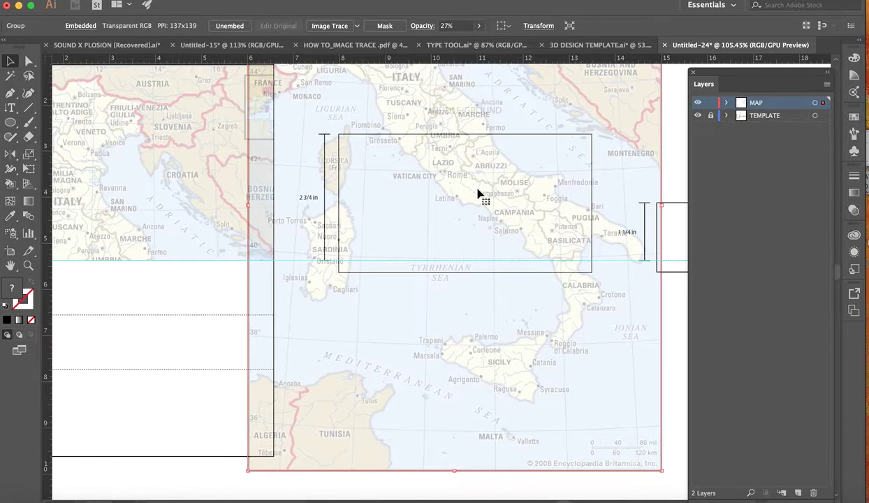
pyautogui.press('Right')
pyautogui.press('Right')
pyautogui.press('Right')
pyautogui.press('Right')
pyautogui.press('Right')
pyautogui.press('Right')
pyautogui.press('Right')
pyautogui.press('Right')
pyautogui.press('Right')
pyautogui.press('Right')
pyautogui.press('Right')
pyautogui.press('Right')
pyautogui.press('Right')
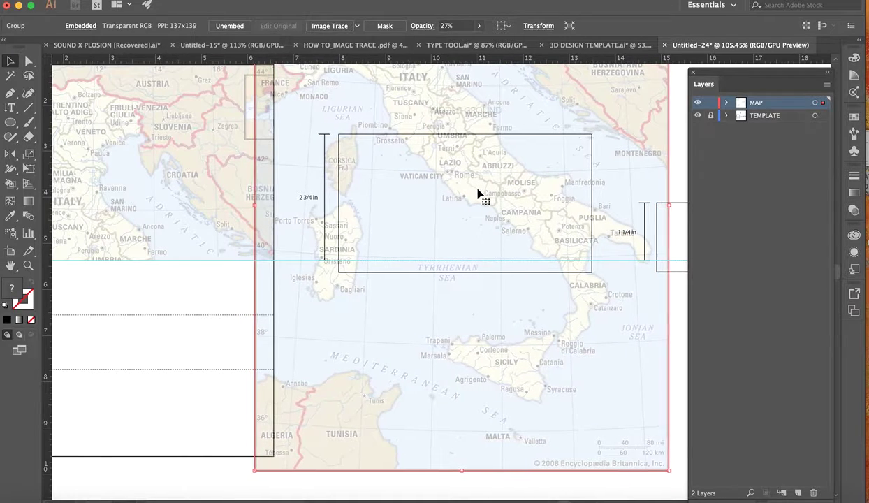
pyautogui.press('Right')
pyautogui.press('Right')
pyautogui.press('Right')
pyautogui.press('Right')
pyautogui.press('Right')
pyautogui.press('Right')
pyautogui.press('Right')
pyautogui.press('Right')
pyautogui.press('Right')
pyautogui.press('Right')
pyautogui.press('Right')
pyautogui.press('Right')
pyautogui.press('Right')
pyautogui.press('Right')
pyautogui.press('Right')
pyautogui.press('Right')
pyautogui.press('Right')
pyautogui.press('Right')
pyautogui.press('Right')
pyautogui.press('Right')
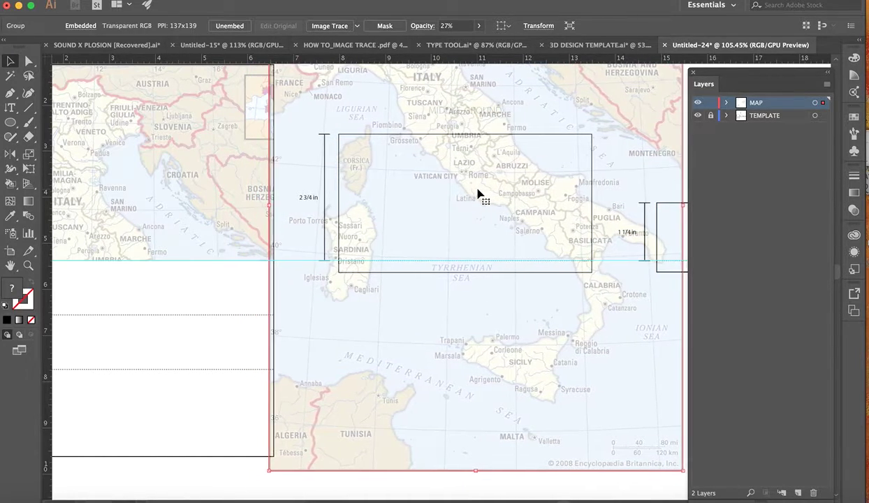
pyautogui.press('Right')
pyautogui.press('Right')
pyautogui.press('Right')
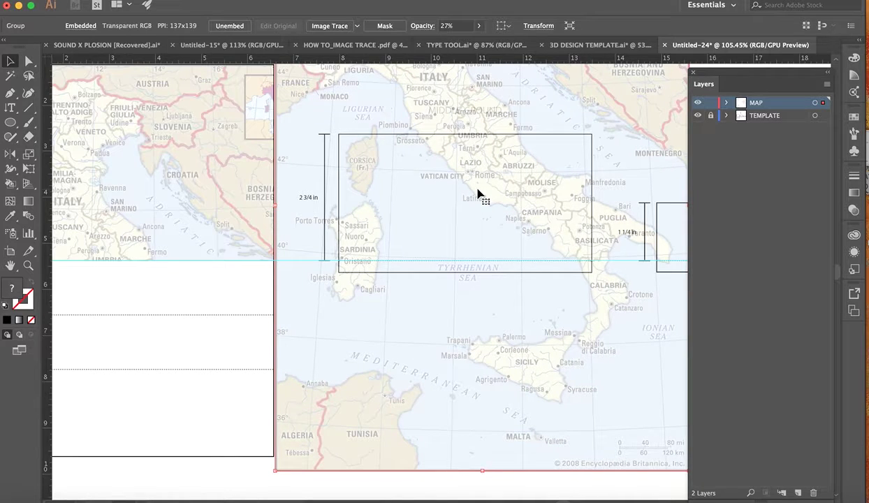
# Nudge the middle-ground map to the left to bring more of Basilicata and Puglia inside the frame.
pyautogui.press('Left')
pyautogui.press('Left')
pyautogui.press('Left')
pyautogui.press('Left')
pyautogui.press('Left')
pyautogui.press('Left')
pyautogui.press('Left')
pyautogui.press('Left')
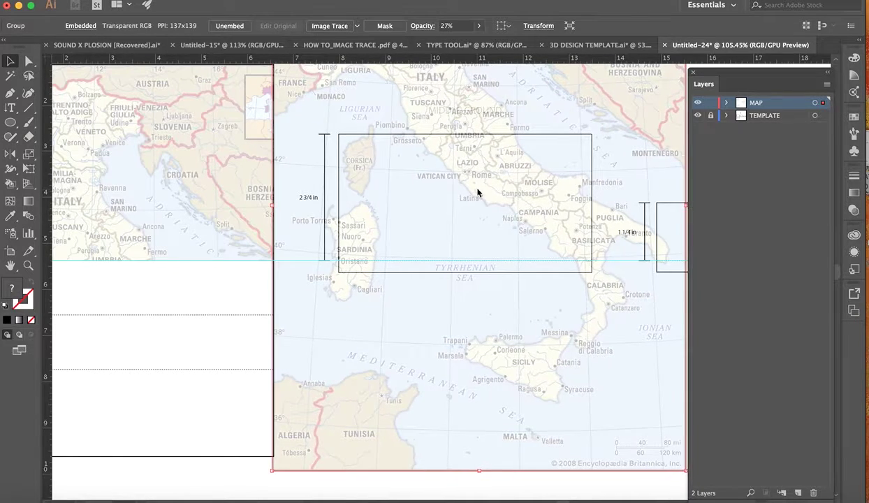
pyautogui.press('Left')
pyautogui.press('Left')
pyautogui.press('Left')
pyautogui.press('Left')
pyautogui.press('Left')
pyautogui.press('Left')
pyautogui.press('Left')
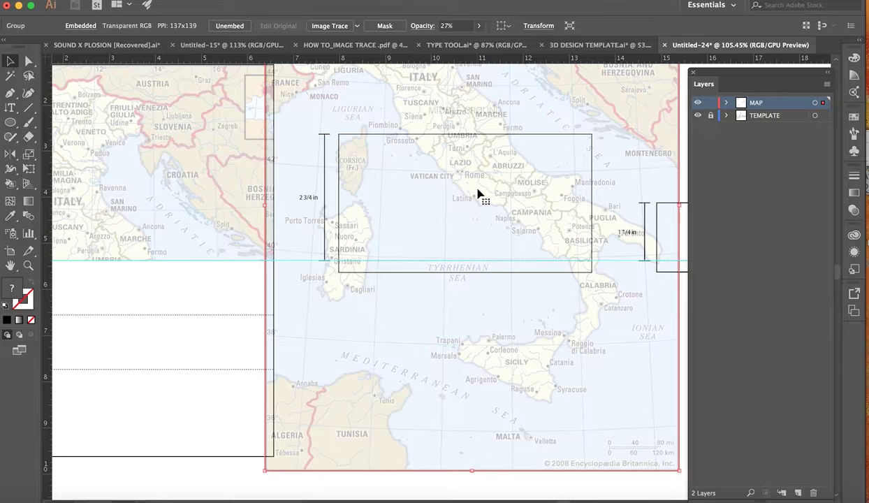
# Place a vertical guide through Umbria on the background map, about 1 1/2 in inside the frame's left edge, checking the distance.
pyautogui.hscroll(-2, 189, 326)
pyautogui.scroll(-2, 189, 326)
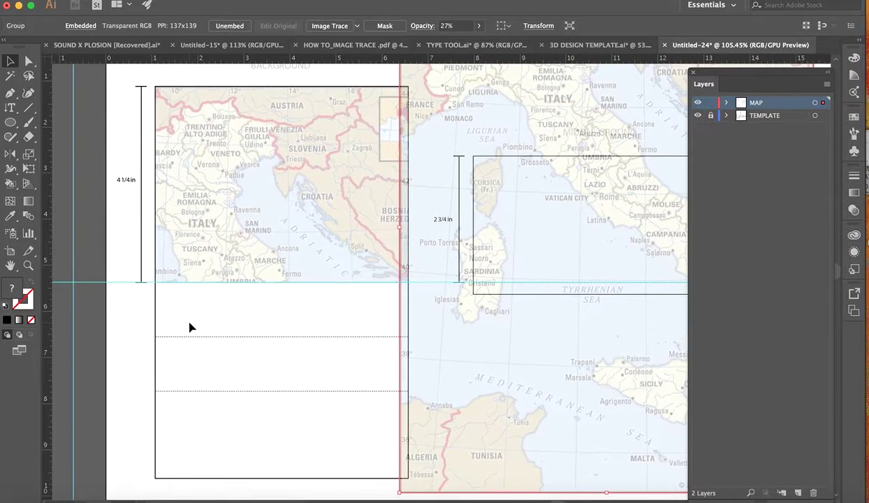
pyautogui.scroll(2, 189, 326)
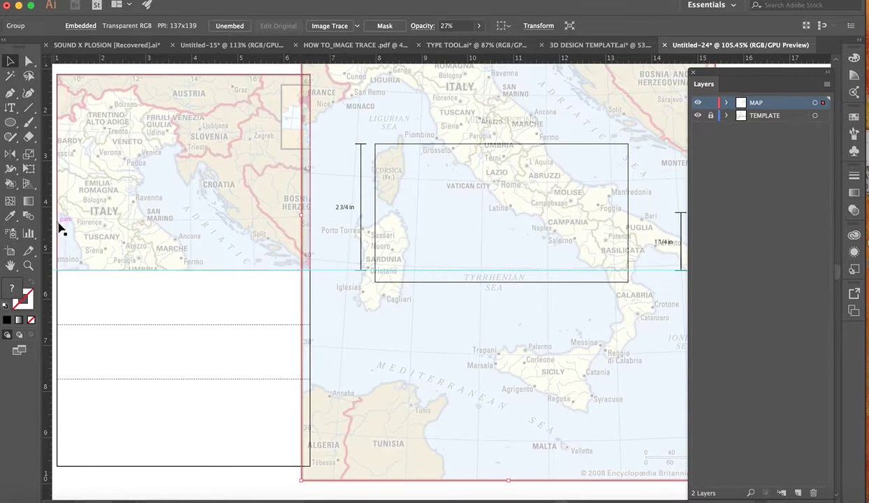
pyautogui.hscroll(-1, 152, 277)
pyautogui.scroll(-1, 152, 277)
pyautogui.hscroll(-1, 153, 277)
pyautogui.scroll(-1, 152, 276)
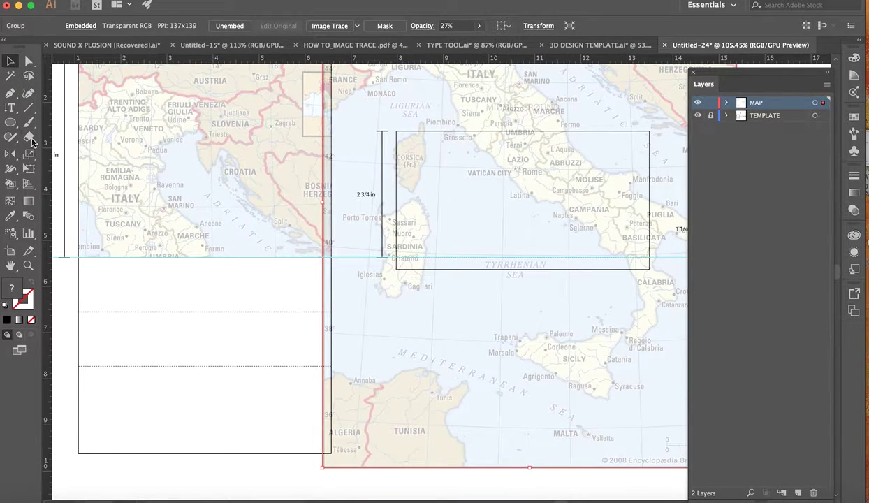
pyautogui.moveTo(49, 183); pyautogui.dragTo(152, 200)
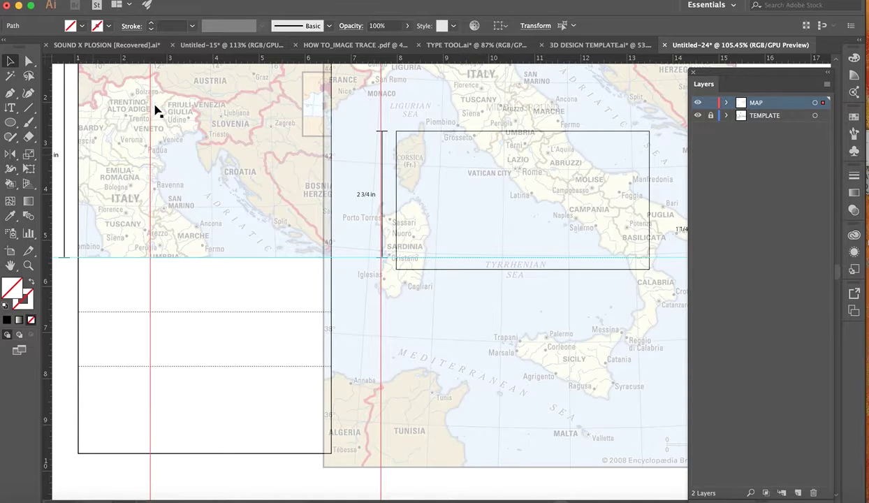
pyautogui.click(80, 67)
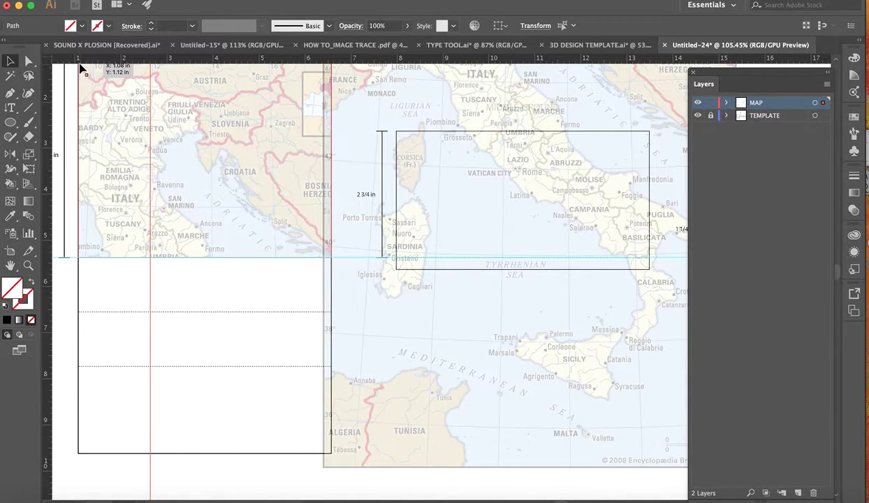
pyautogui.click(129, 72)
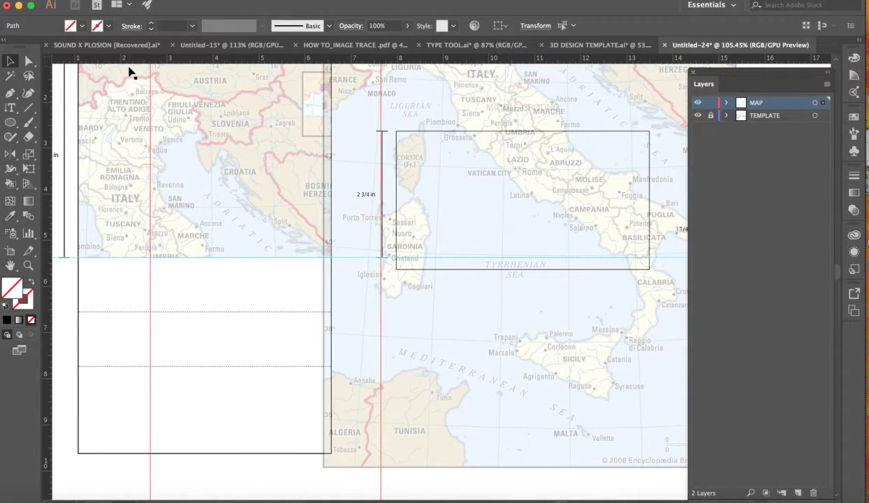
pyautogui.click(150, 72)
pyautogui.click(151, 70)
# Place a second vertical guide over the middle-ground frame, about 1 1/2 in inside its left edge, and compare it with the background guide.
pyautogui.hscroll(3, 361, 147)
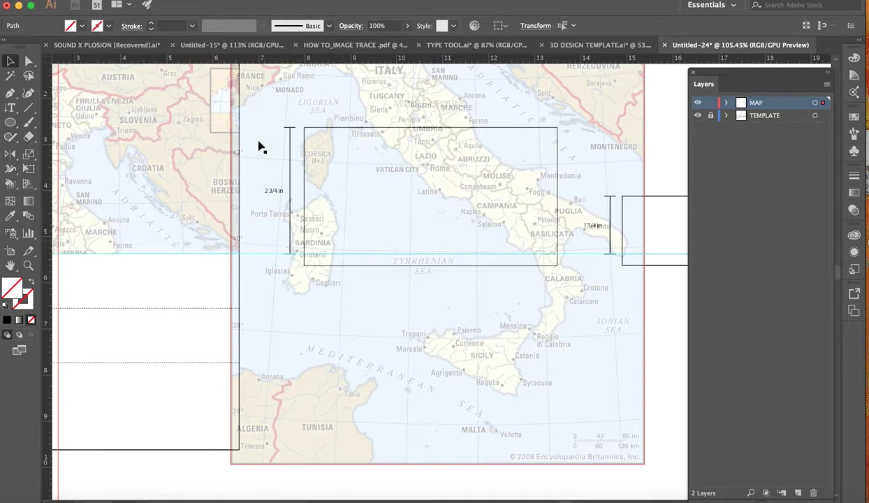
pyautogui.moveTo(303, 204); pyautogui.dragTo(375, 210)
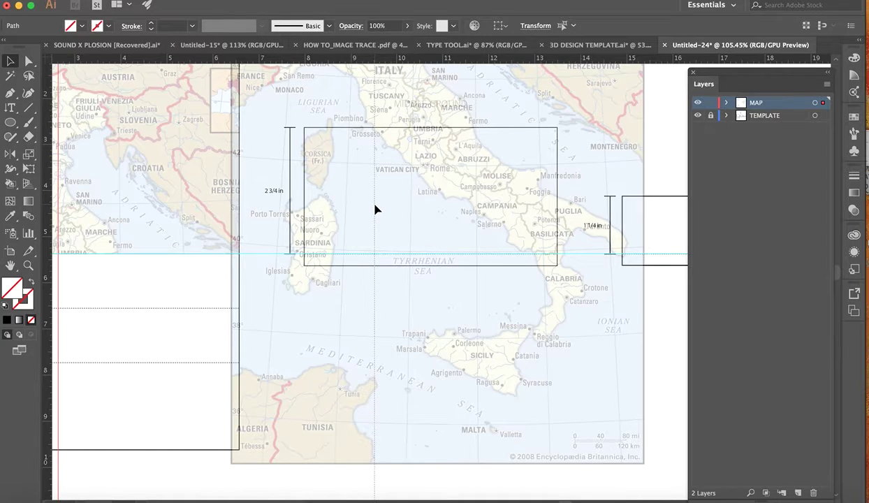
pyautogui.moveTo(375, 210); pyautogui.dragTo(374, 210)
pyautogui.hscroll(-10, 134, 227)
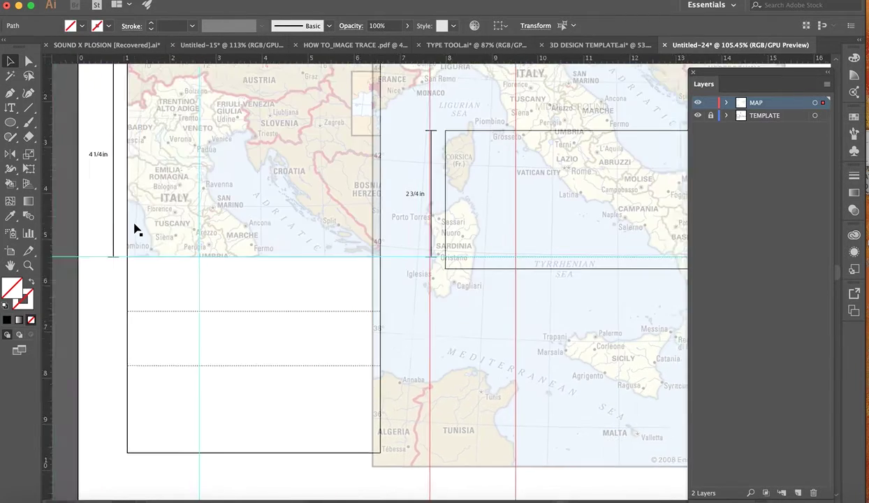
pyautogui.hscroll(2, 311, 274)
pyautogui.scroll(-1, 312, 274)
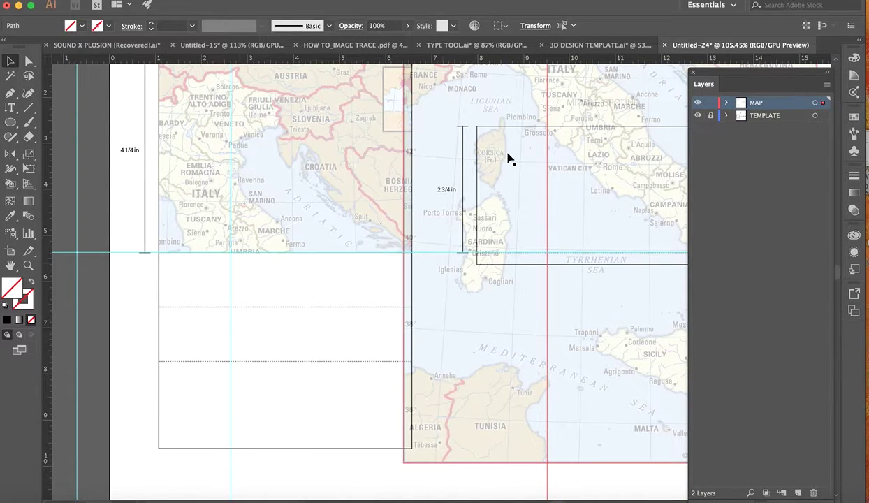
pyautogui.hotkey('ctrl', 'd')
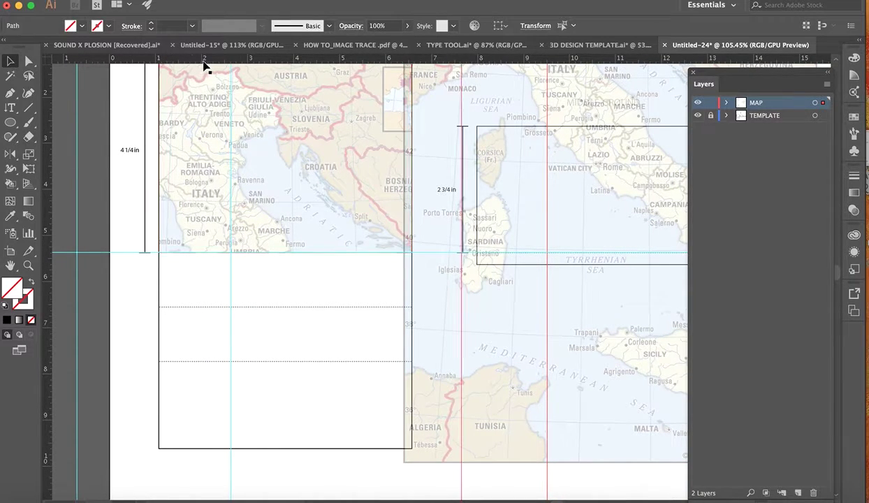
pyautogui.hotkey('ctrl', 'z')
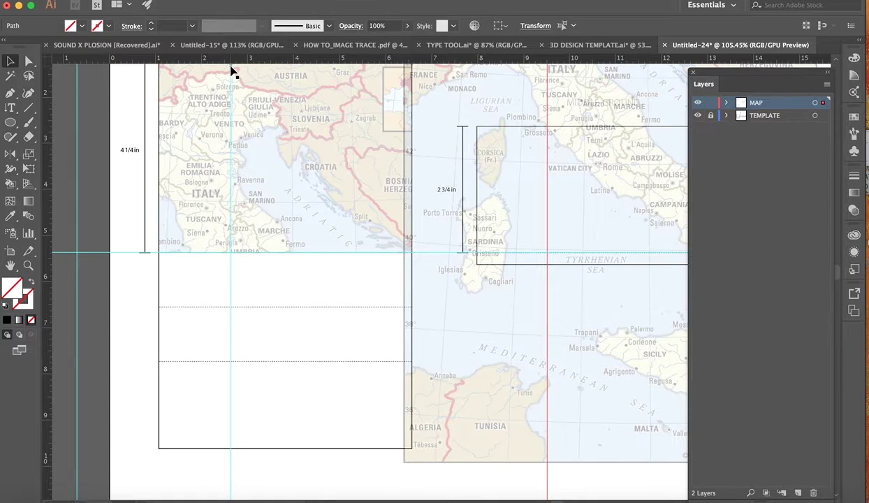
pyautogui.hscroll(5, 216, 70)
pyautogui.scroll(1, 216, 70)
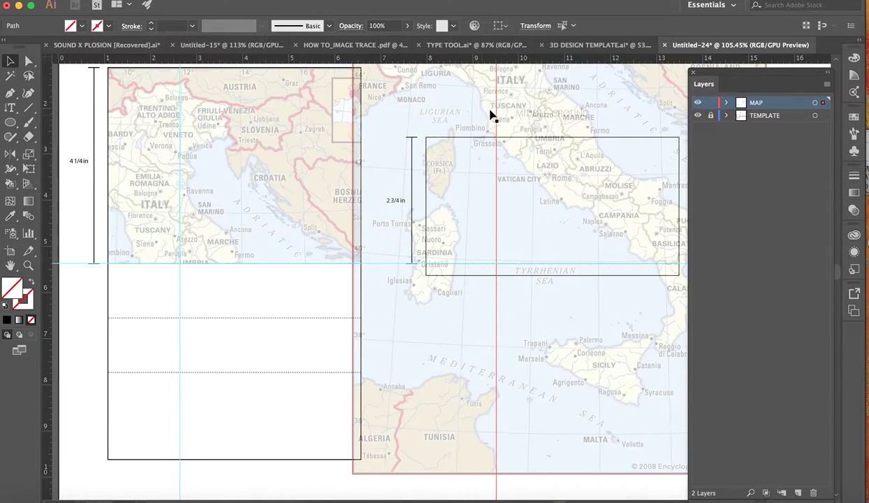
pyautogui.hscroll(3, 504, 111)
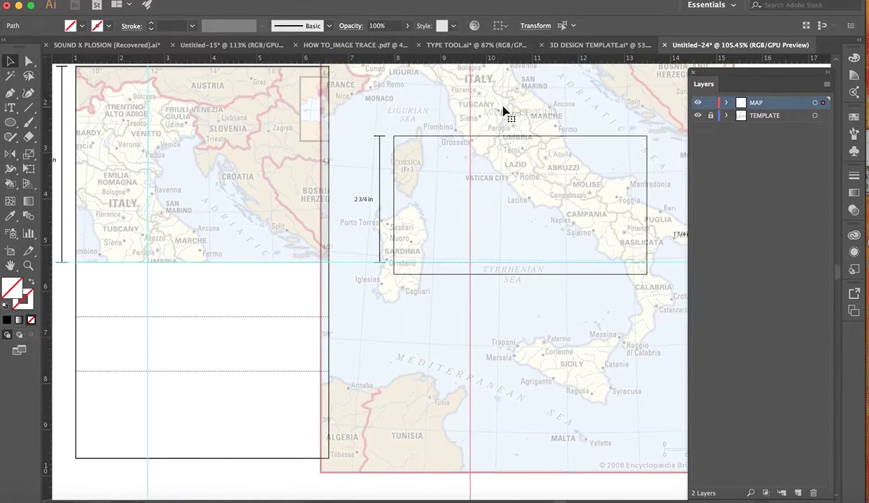
# Move the middle-ground map left until Umbria sits against its vertical guide as it does on the background map.
pyautogui.hscroll(5, 504, 112)
pyautogui.scroll(-2, 504, 111)
pyautogui.moveTo(510, 120)
pyautogui.mouseDown()
pyautogui.moveTo(508, 153)
pyautogui.moveTo(477, 167)
pyautogui.mouseUp()
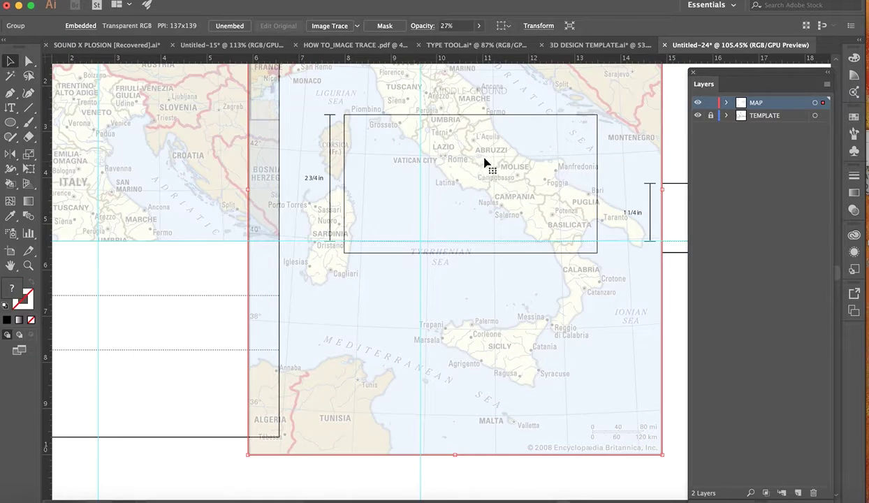
pyautogui.press('Left')
pyautogui.press('Left')
pyautogui.press('Left')
pyautogui.press('Left')
pyautogui.press('Left')
pyautogui.press('Left')
pyautogui.press('Left')
pyautogui.press('Left')
pyautogui.press('Left')
pyautogui.press('Left')
pyautogui.press('Left')
pyautogui.press('Left')
pyautogui.press('Left')
pyautogui.press('Left')
pyautogui.press('Left')
# Nudge the middle-ground map slightly upward until the frame's upper edge cuts through Umbria like the background map's lower edge.
pyautogui.press('Up')
pyautogui.press('Up')
pyautogui.press('Up')
pyautogui.press('Up')
pyautogui.press('Up')
pyautogui.press('Up')
pyautogui.press('Up')
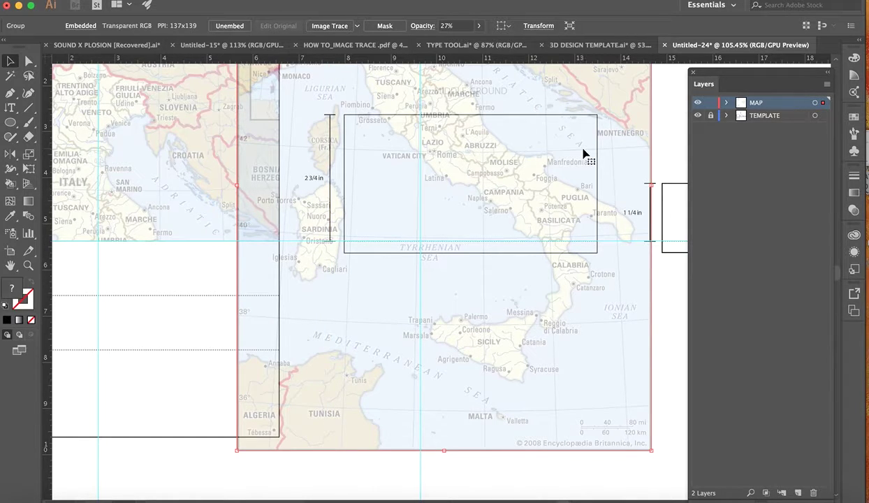
# Mask the middle-ground map and crop the mask to the left, right and upper edges of the middle-ground frame.
pyautogui.scroll(-3, 564, 252)
pyautogui.scroll(2, 567, 256)
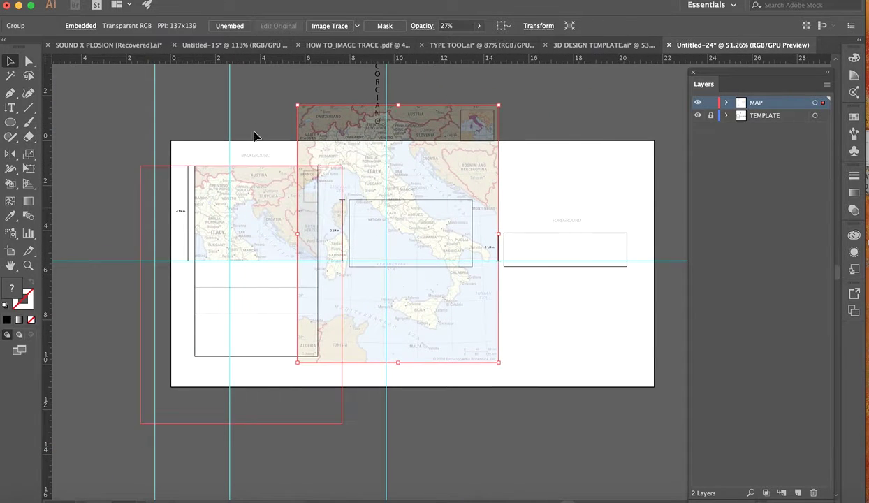
pyautogui.click(386, 27)
pyautogui.moveTo(297, 233); pyautogui.dragTo(349, 234)
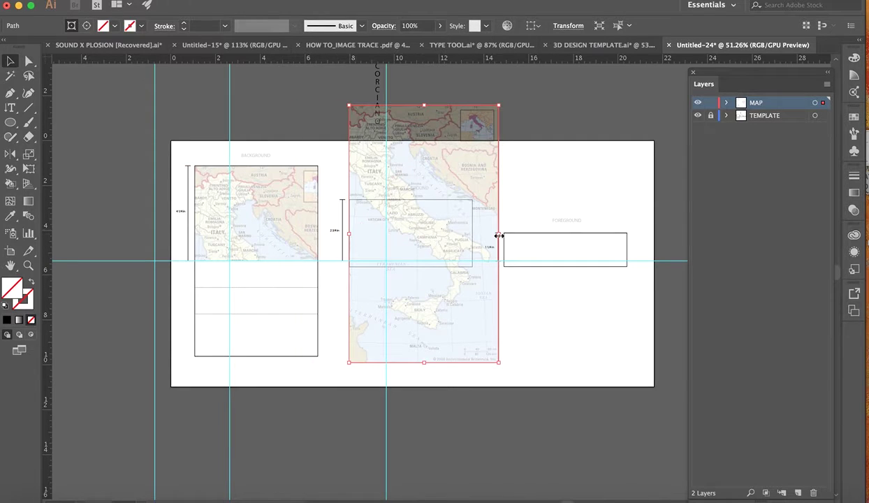
pyautogui.moveTo(498, 235); pyautogui.dragTo(472, 235)
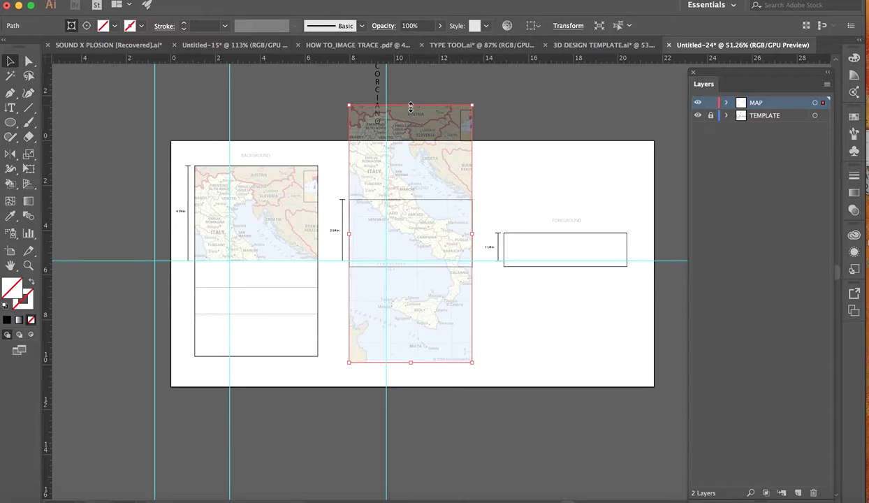
pyautogui.moveTo(410, 106); pyautogui.dragTo(414, 200)
# Crop the middle-ground map's mask at the horizontal guide marking the foot of the 2 3/4 in height, and deselect it.
pyautogui.scroll(-2, 513, 252)
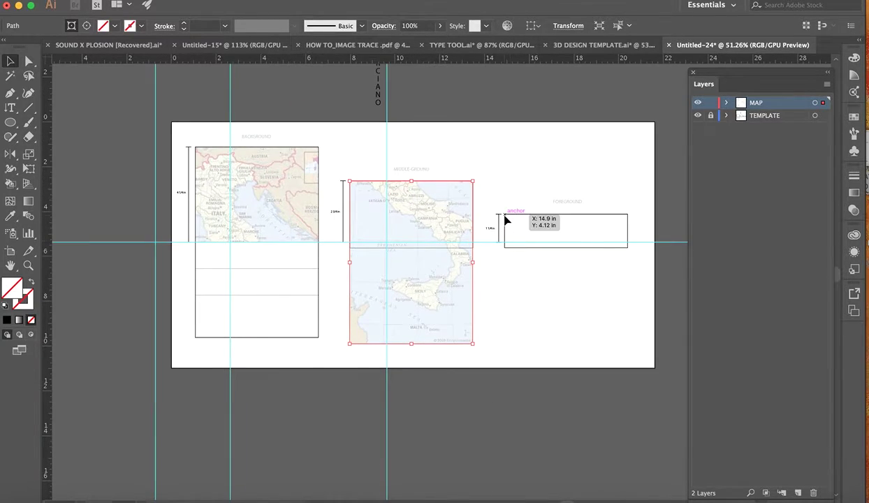
pyautogui.scroll(2, 507, 219)
pyautogui.scroll(2, 507, 219)
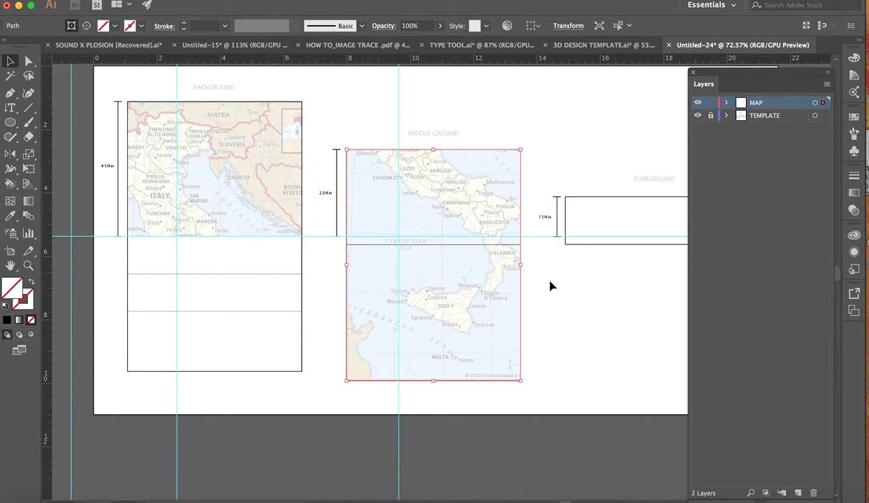
pyautogui.hscroll(5, 562, 287)
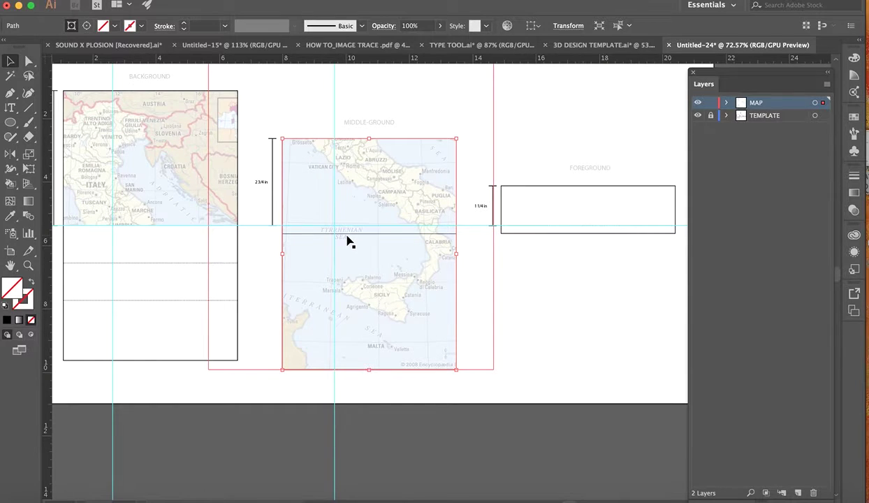
pyautogui.scroll(5, 346, 241)
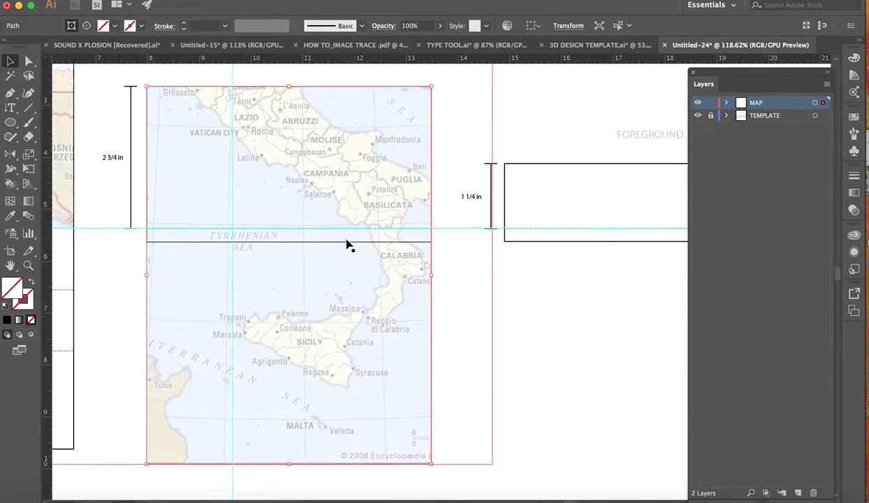
pyautogui.hscroll(-5, 347, 243)
pyautogui.scroll(2, 346, 243)
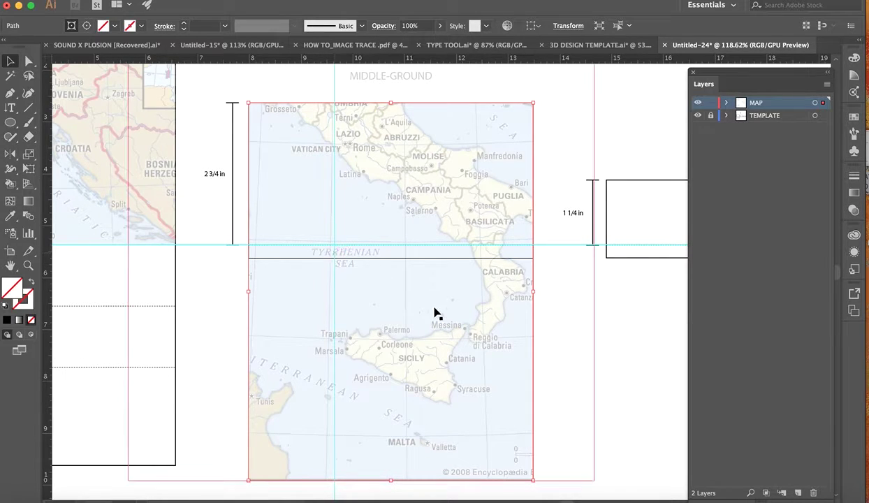
pyautogui.scroll(-5, 434, 310)
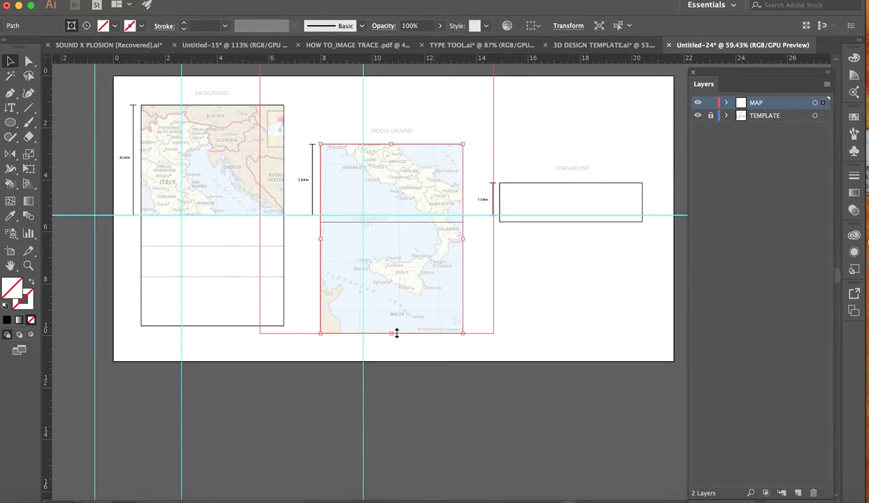
pyautogui.moveTo(396, 333); pyautogui.dragTo(398, 220)
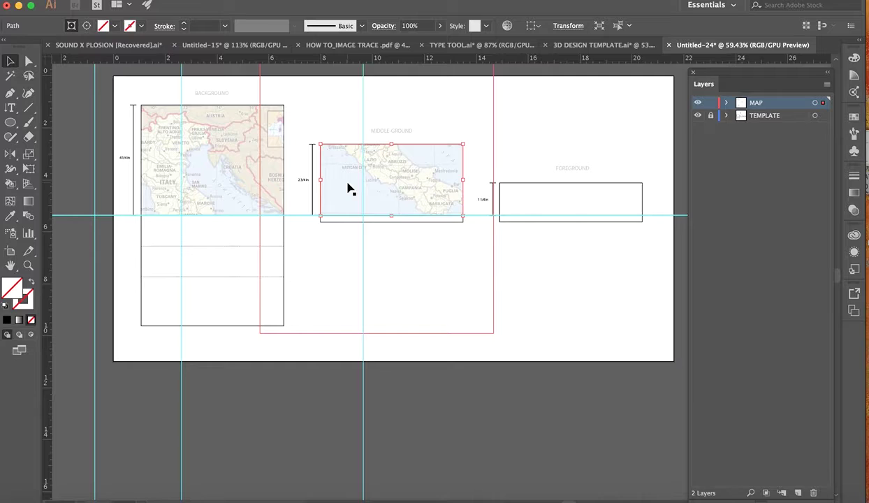
pyautogui.click(69, 109)
# Move the remaining spare map copy from beside the artboard over the foreground frame.
pyautogui.hscroll(-10, 130, 210)
pyautogui.scroll(3, 130, 210)
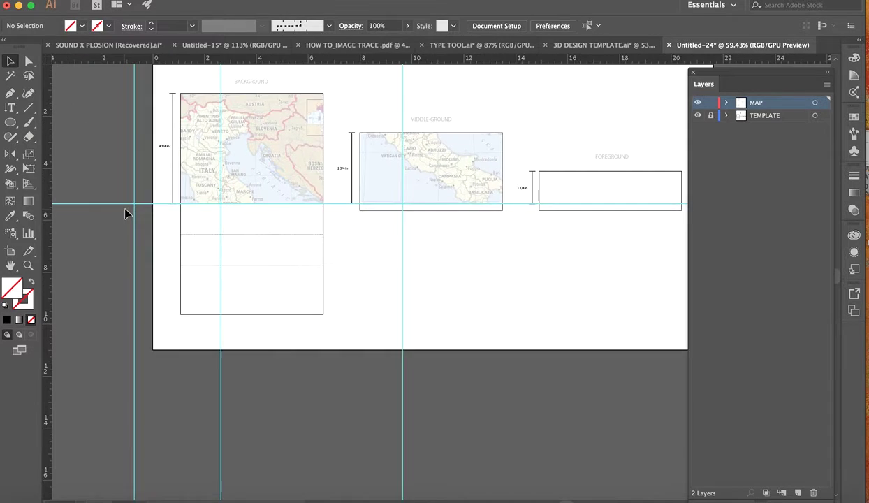
pyautogui.scroll(2, 125, 213)
pyautogui.moveTo(122, 146); pyautogui.dragTo(666, 419)
pyautogui.hscroll(15, 666, 416)
pyautogui.scroll(-1, 665, 415)
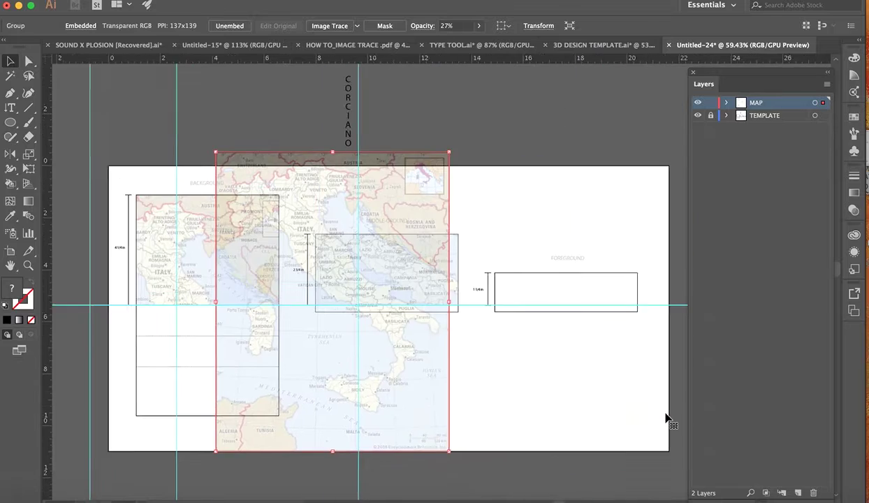
pyautogui.moveTo(322, 375); pyautogui.dragTo(469, 382)
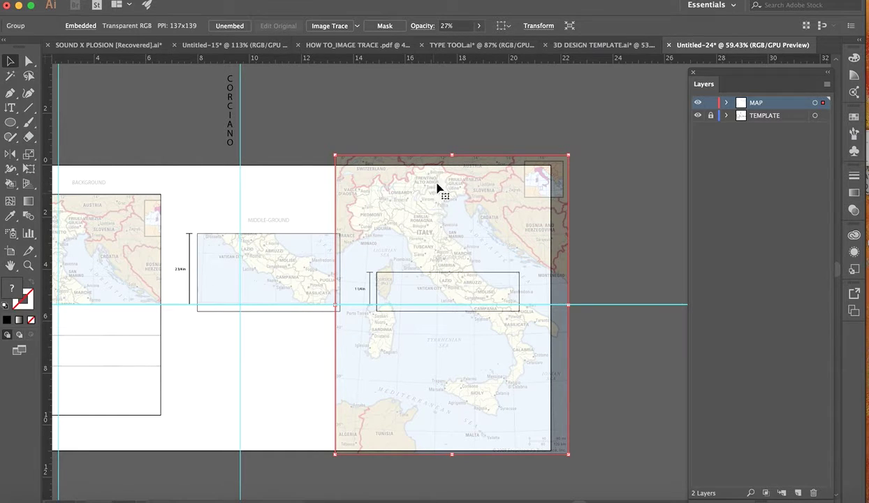
# Move the foreground map upward until the area just below Basilicata meets the frame's upper edge, continuing from the middle-ground map.
pyautogui.scroll(2, 458, 264)
pyautogui.scroll(-1, 457, 264)
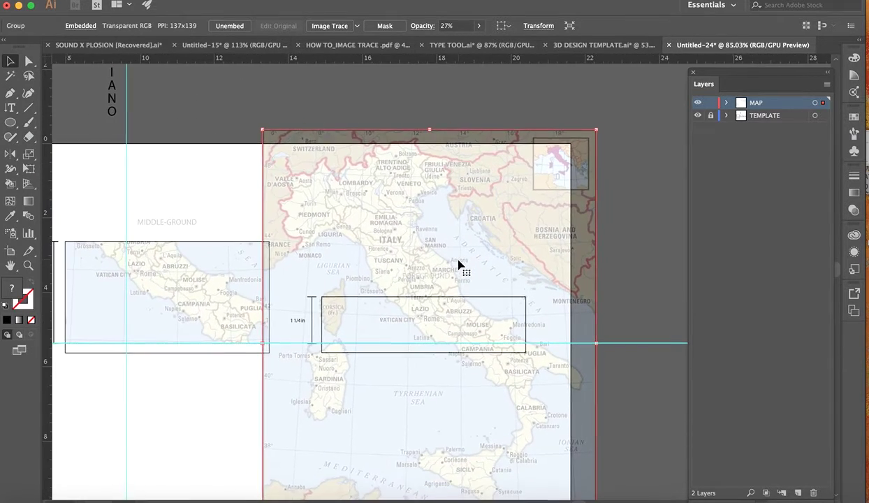
pyautogui.moveTo(425, 416); pyautogui.dragTo(423, 325)
pyautogui.press('Up')
pyautogui.press('Up')
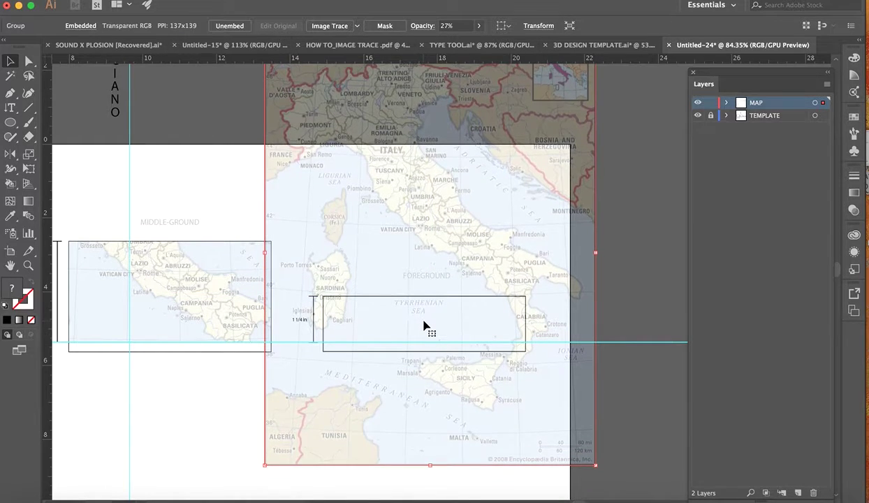
# Place a vertical guide across the foreground frame and shift the map left to match the middle-ground map's alignment with its guide.
pyautogui.press('Left')
pyautogui.press('Left')
pyautogui.press('Left')
pyautogui.press('Left')
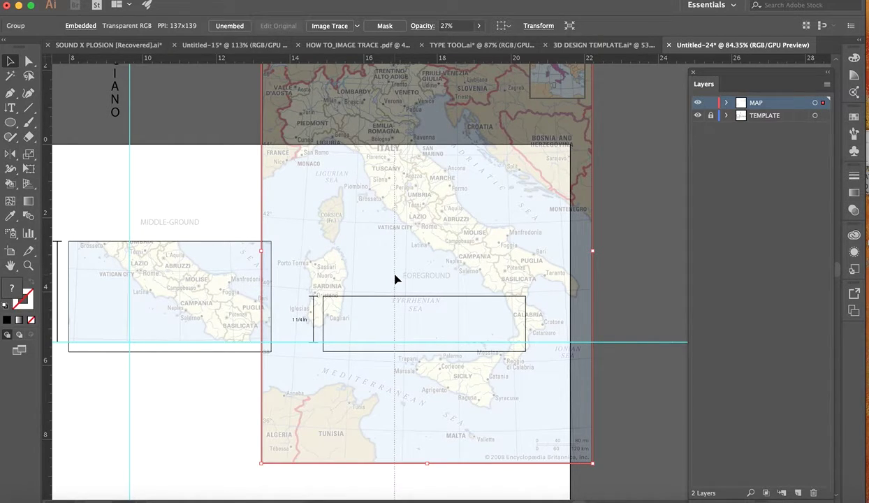
pyautogui.moveTo(422, 330); pyautogui.dragTo(407, 331)
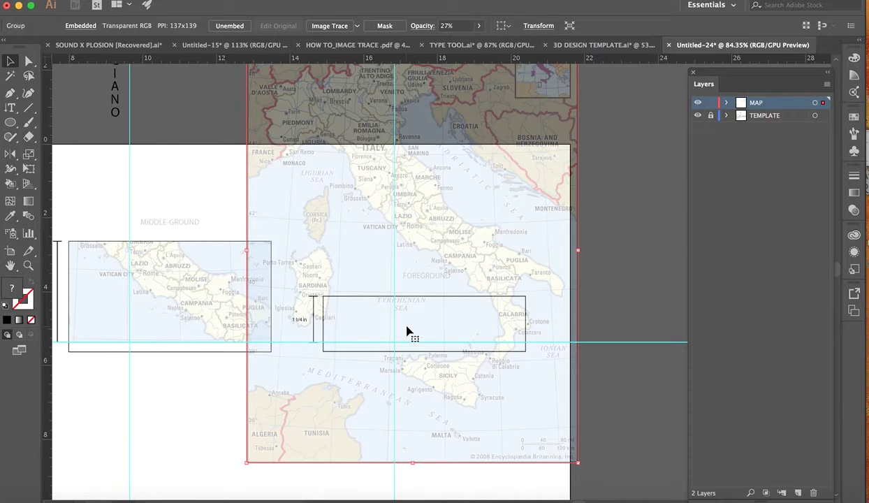
# Mask the foreground map and crop its upper, left and right sides to the foreground frame's edges.
pyautogui.scroll(-2, 475, 307)
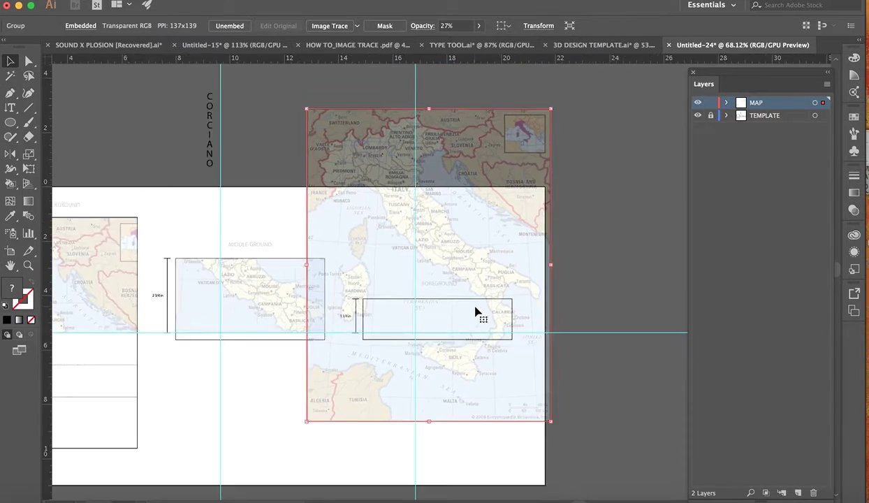
pyautogui.scroll(-1, 475, 311)
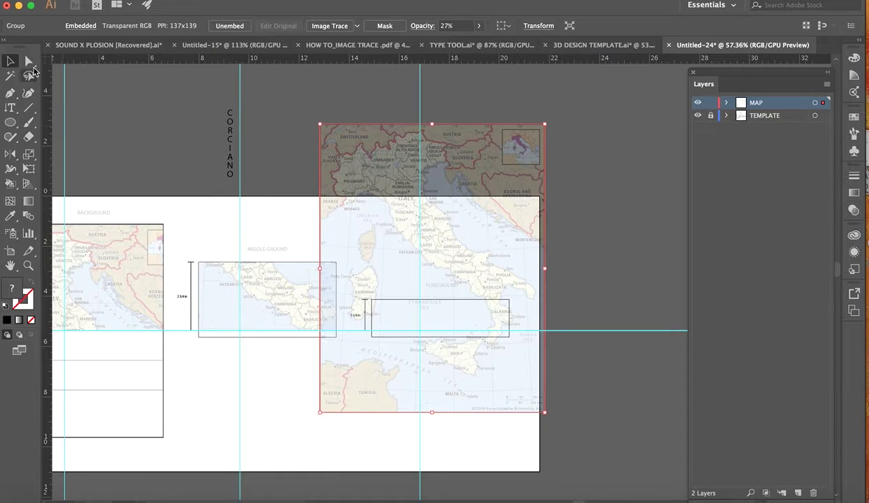
pyautogui.click(391, 29)
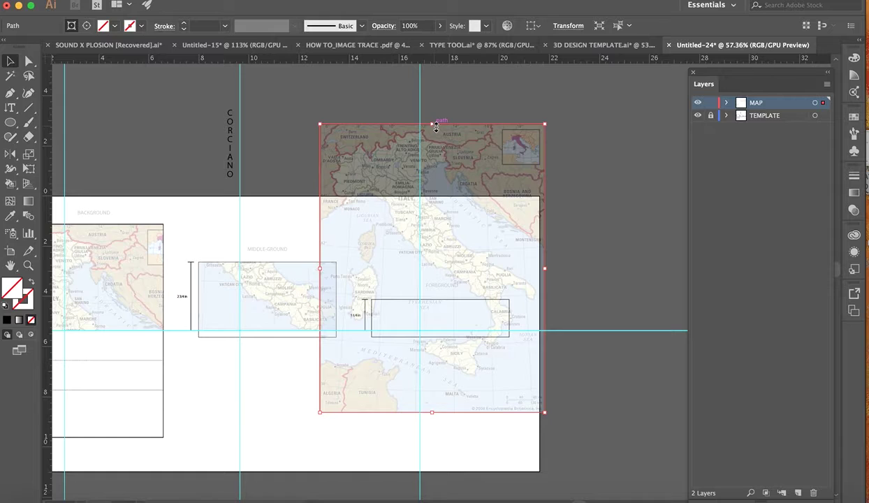
pyautogui.moveTo(433, 124); pyautogui.dragTo(448, 298)
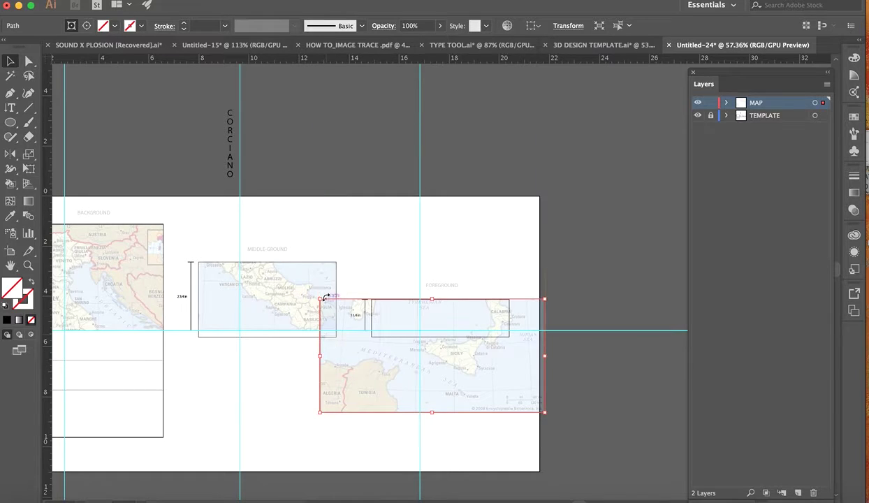
pyautogui.moveTo(319, 356); pyautogui.dragTo(374, 361)
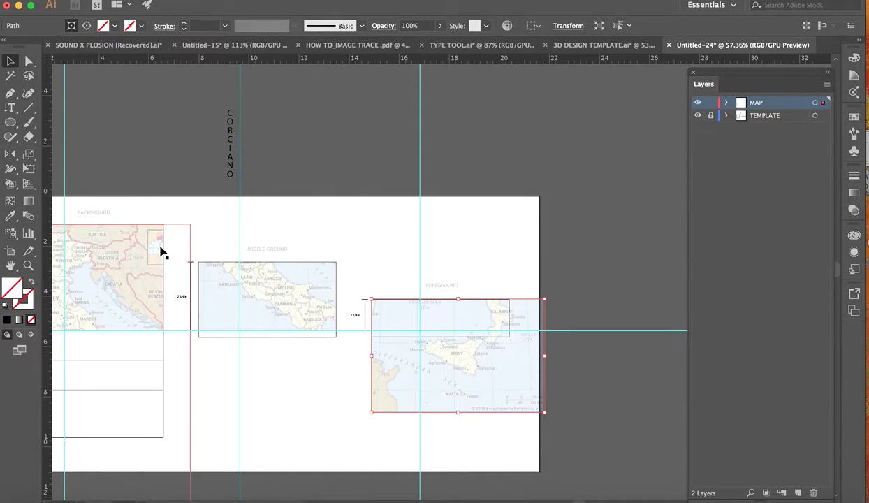
pyautogui.moveTo(544, 356); pyautogui.dragTo(512, 357)
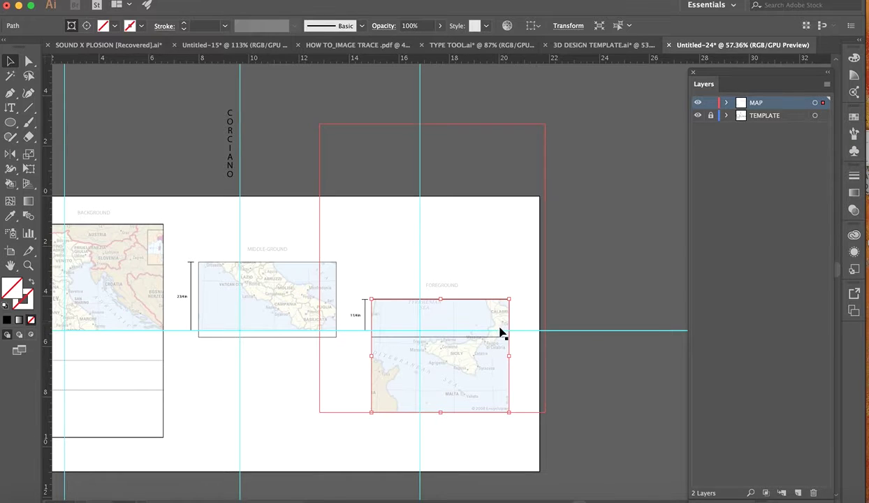
# Crop the foreground map's mask at the horizontal guide marking the foot of the 1 1/4 in height.
pyautogui.scroll(3, 459, 404)
pyautogui.scroll(2, 460, 404)
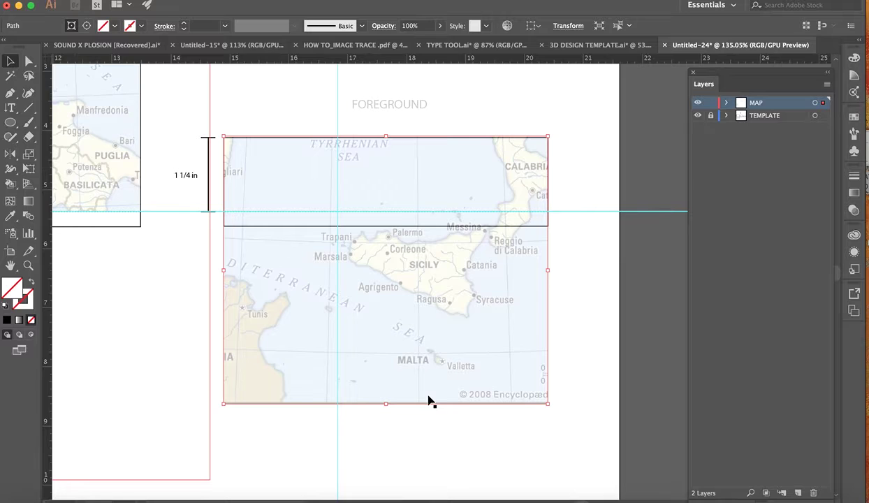
pyautogui.moveTo(386, 404); pyautogui.dragTo(418, 212)
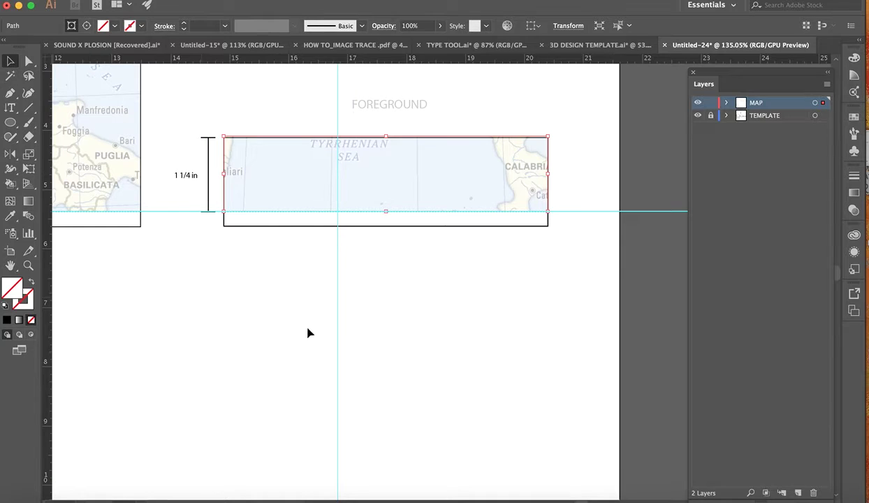
# Move the remaining spare map copy from beside the artboard over the lower part of the background frame.
pyautogui.scroll(-5, 402, 409)
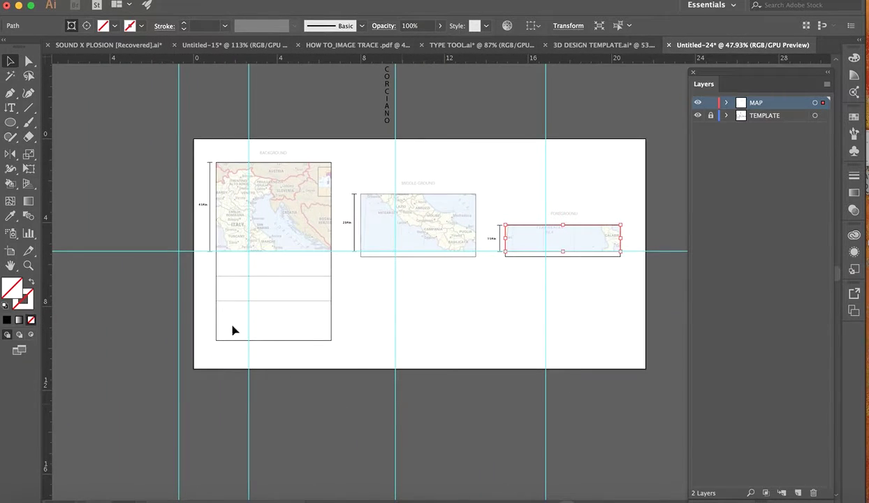
pyautogui.hscroll(-5, 265, 326)
pyautogui.moveTo(74, 465); pyautogui.dragTo(395, 245)
pyautogui.moveTo(362, 291); pyautogui.dragTo(374, 269)
pyautogui.scroll(5, 375, 272)
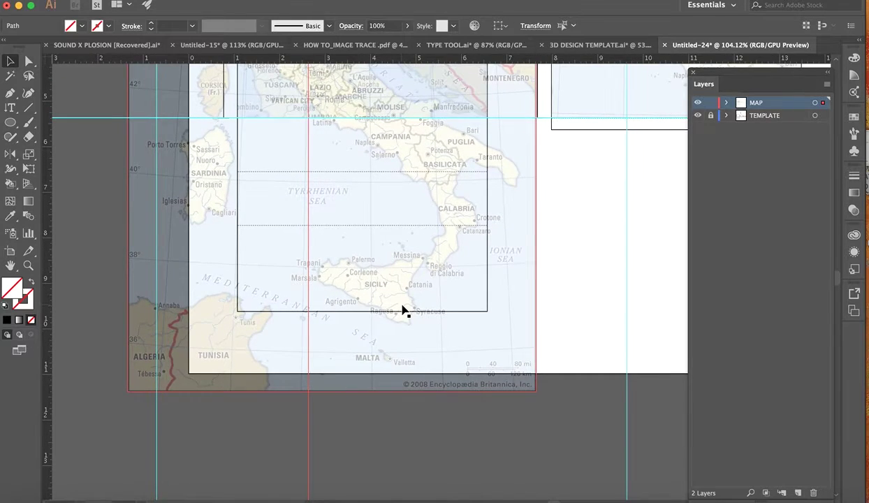
pyautogui.hscroll(3, 403, 310)
# Fine-tune the lower map copy's position so Sicily fits inside the background frame just beneath the lower dotted line.
pyautogui.moveTo(400, 326); pyautogui.dragTo(370, 272)
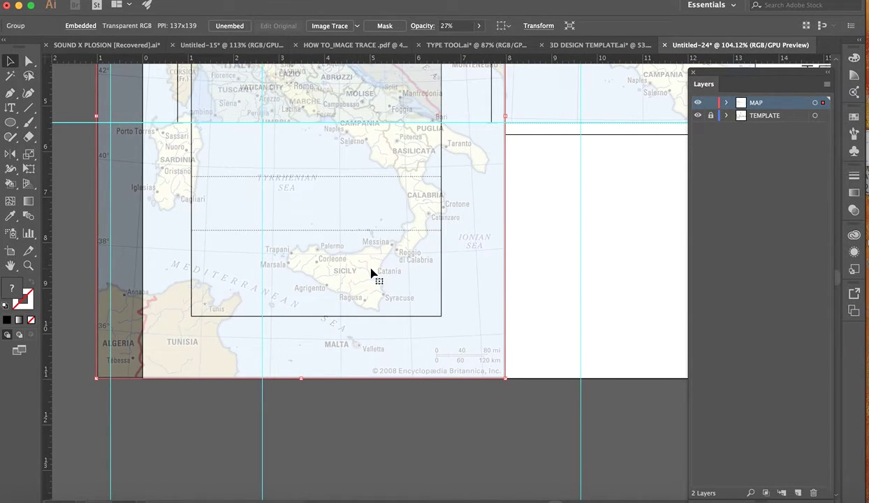
pyautogui.moveTo(373, 283)
pyautogui.mouseDown()
pyautogui.moveTo(364, 287)
pyautogui.moveTo(372, 280)
pyautogui.mouseUp()
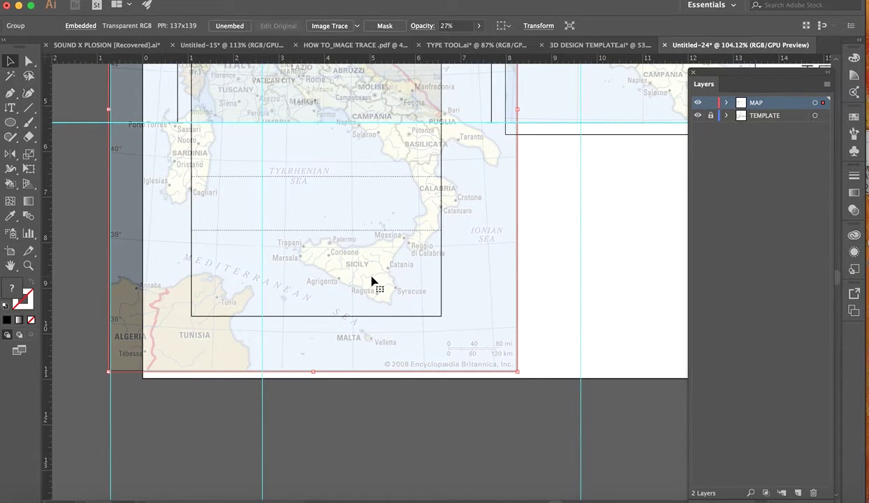
pyautogui.press('Down')
pyautogui.press('Down')
pyautogui.press('Down')
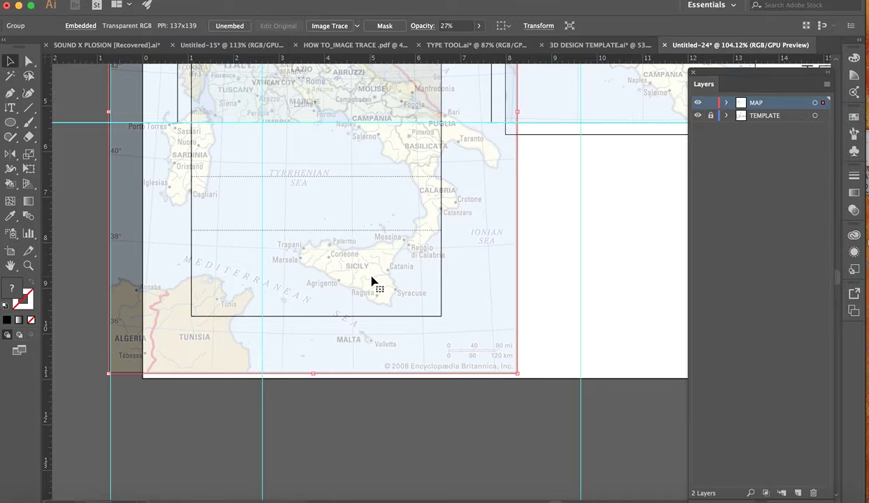
pyautogui.press('Up')
pyautogui.press('Up')
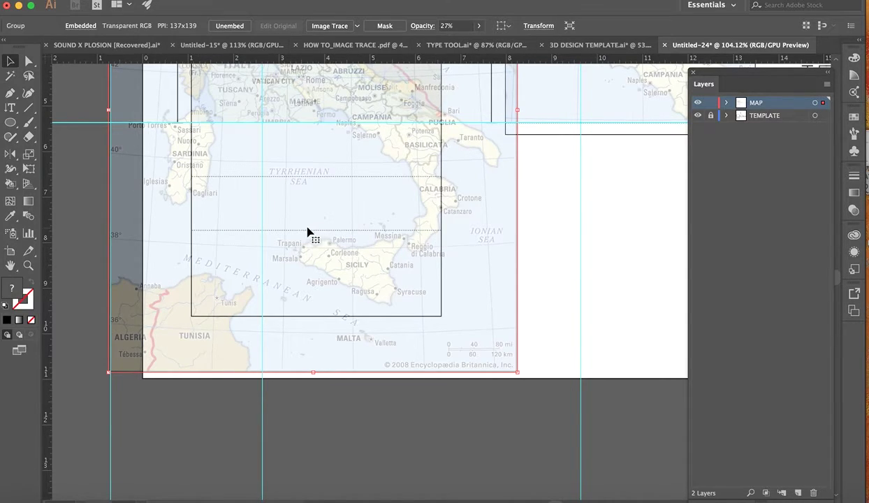
pyautogui.moveTo(409, 249); pyautogui.dragTo(405, 250)
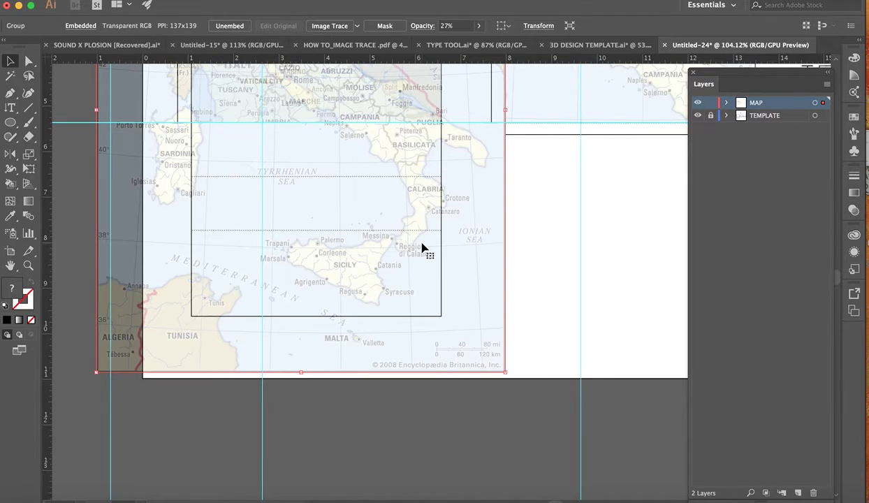
pyautogui.press('Up')
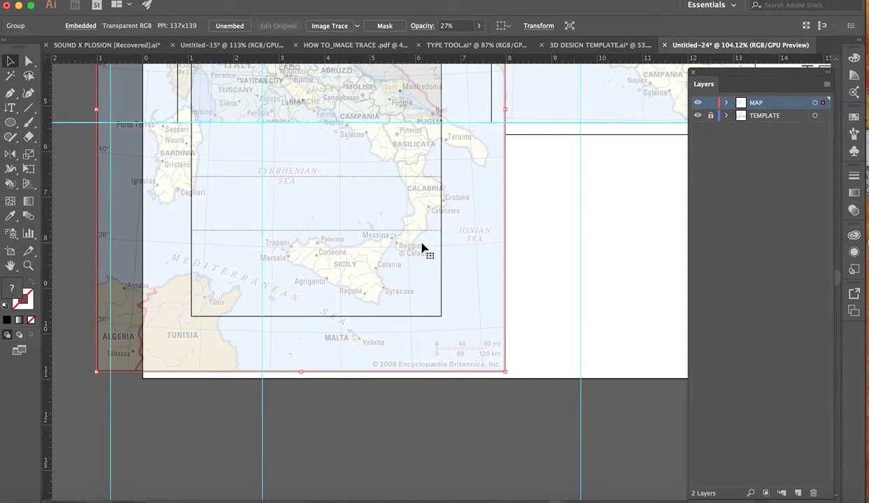
pyautogui.press('Down')
pyautogui.press('Down')
pyautogui.press('Down')
pyautogui.press('Up')
pyautogui.press('Right')
pyautogui.press('Right')
pyautogui.press('Right')
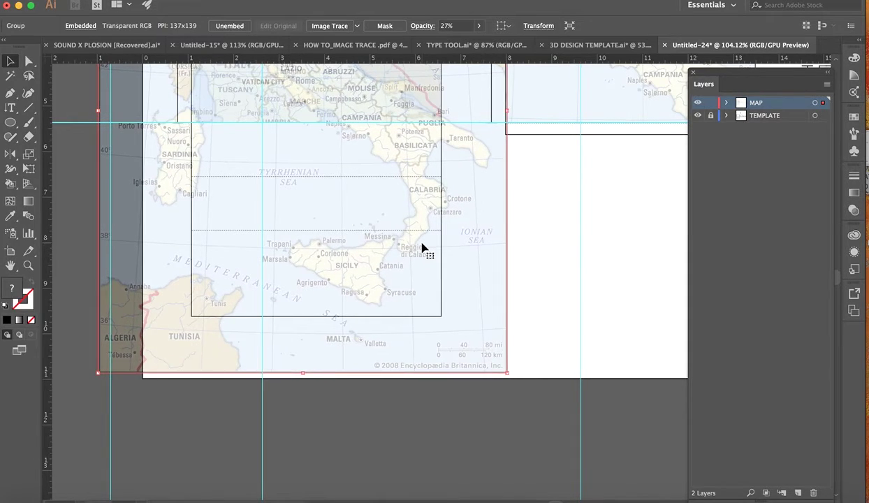
pyautogui.hscroll(3, 595, 312)
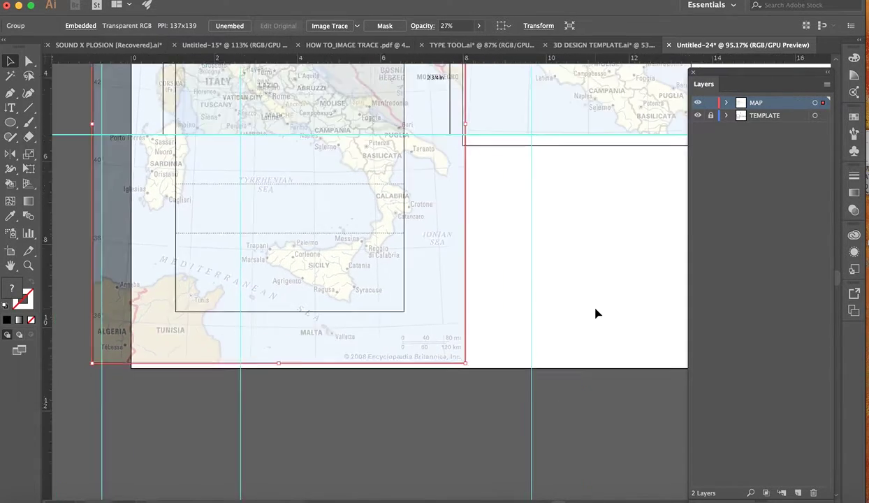
pyautogui.scroll(-5, 595, 312)
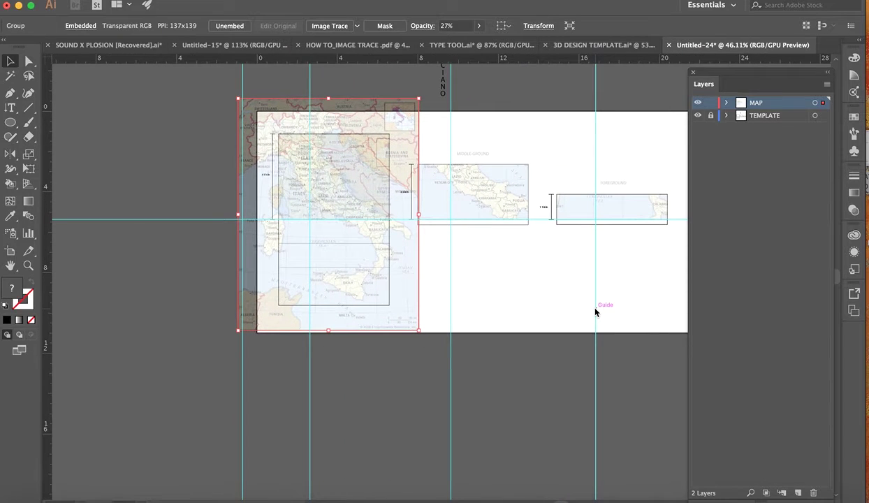
pyautogui.press('Right')
pyautogui.press('Right')
pyautogui.press('Right')
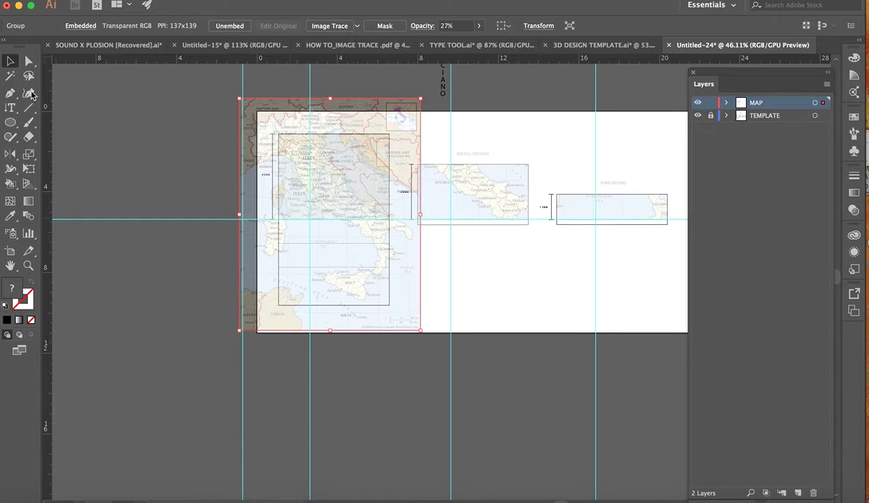
# Mask the lower map copy and crop it to the background frame's sides and foot, starting at the horizontal guide.
pyautogui.click(380, 26)
pyautogui.moveTo(331, 98); pyautogui.dragTo(332, 219)
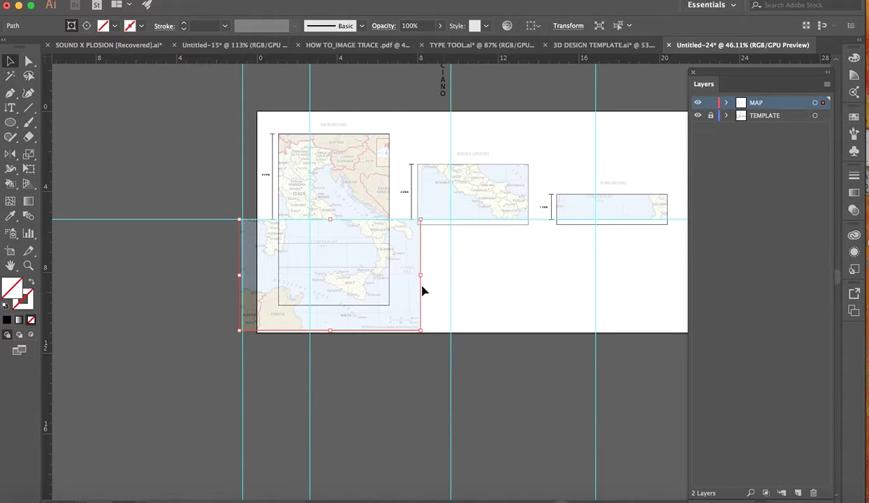
pyautogui.moveTo(421, 275); pyautogui.dragTo(389, 274)
pyautogui.moveTo(239, 275); pyautogui.dragTo(278, 277)
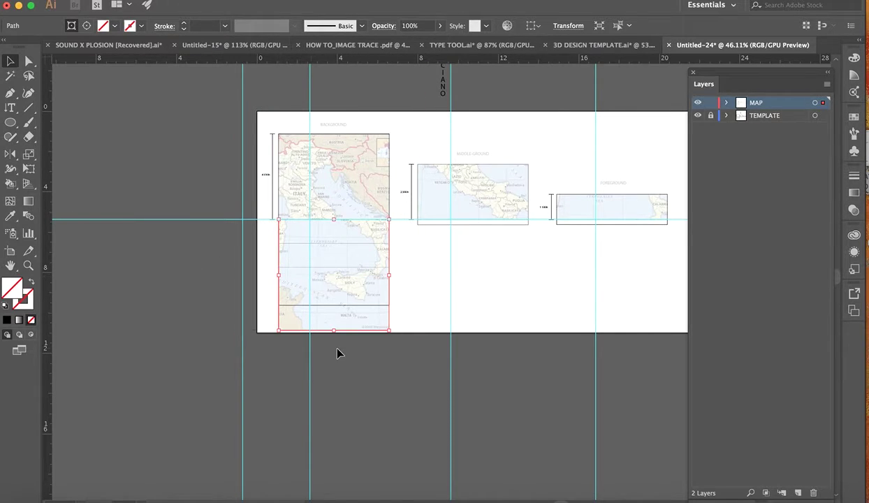
pyautogui.moveTo(335, 331); pyautogui.dragTo(341, 305)
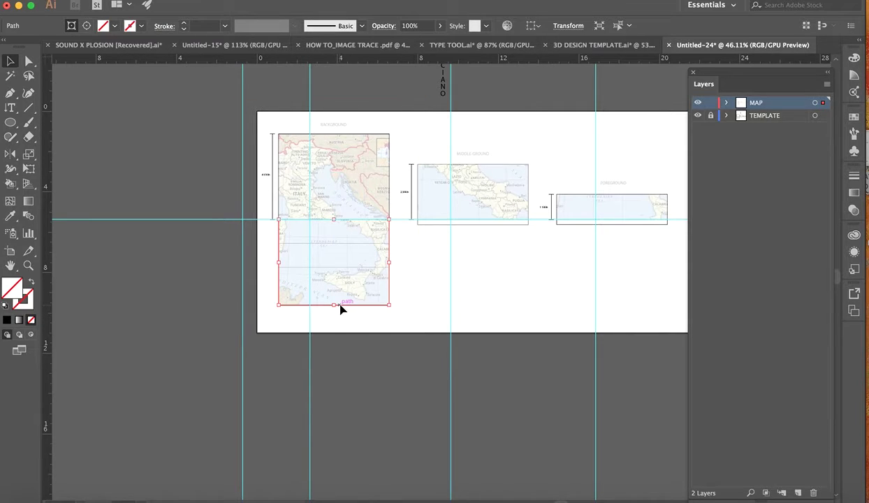
# Try cropping the lower map's mask down to the lower dotted line, and restore its upper edge to the horizontal guide.
pyautogui.click(292, 302)
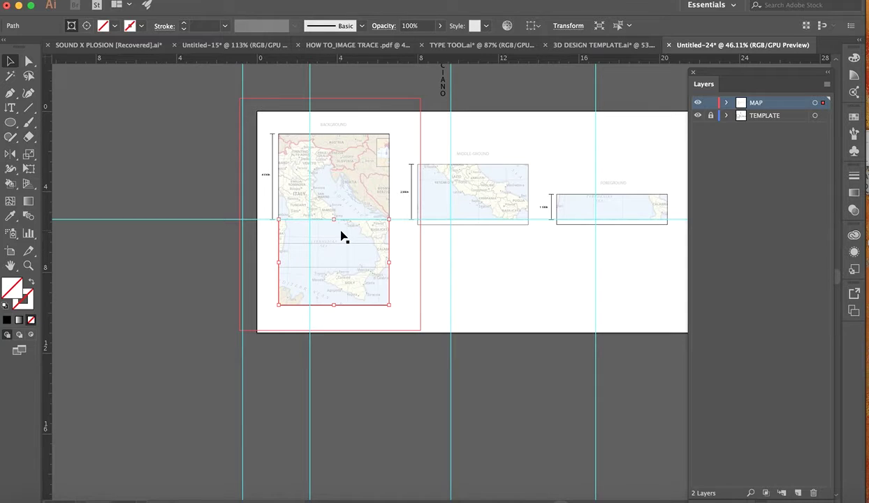
pyautogui.moveTo(333, 219); pyautogui.dragTo(334, 268)
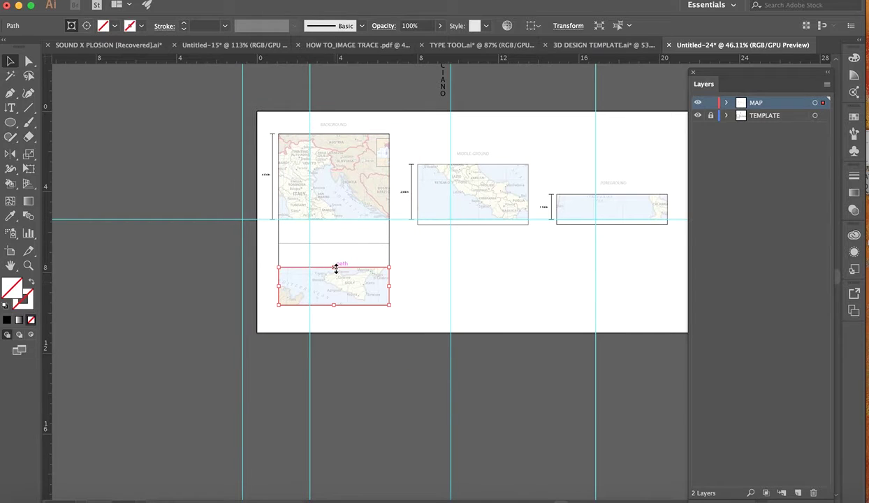
pyautogui.moveTo(335, 267); pyautogui.dragTo(330, 223)
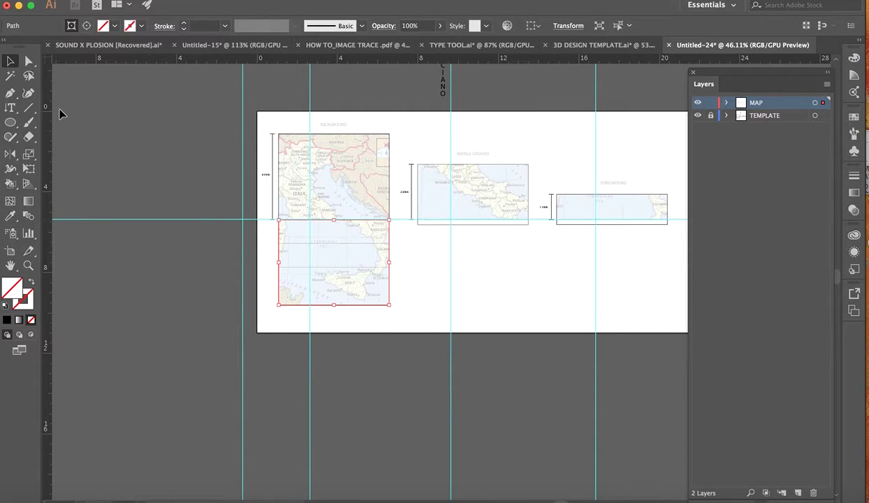
# Deselect the lower map and check how the map continues across the background, middle-ground and foreground frames.
pyautogui.click(10, 61)
pyautogui.click(202, 199)
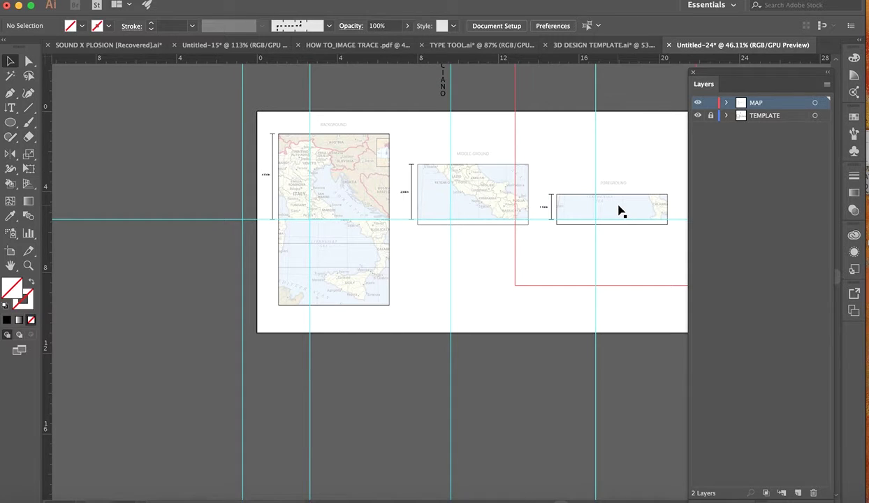
pyautogui.scroll(5, 492, 256)
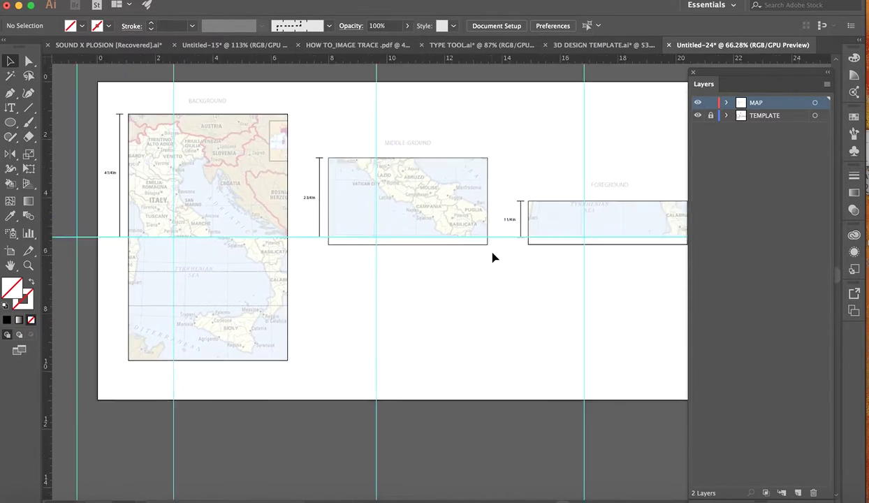
pyautogui.scroll(-2, 493, 277)
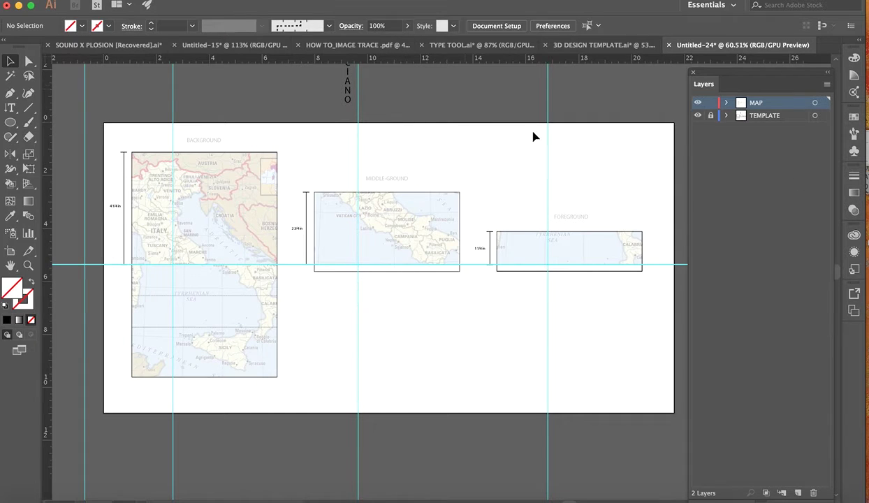
# Unlock and expand the TEMPLATE layer, and add a new layer named "text" above MAP.
pyautogui.click(725, 116)
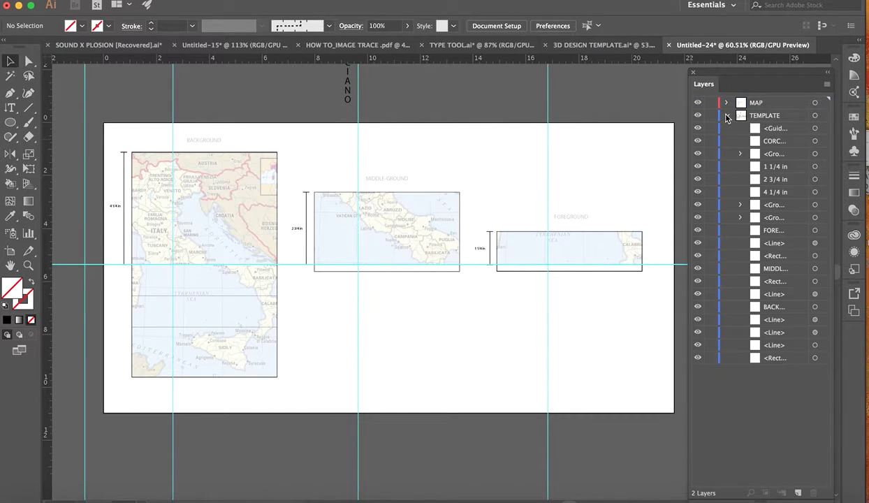
pyautogui.click(797, 492)
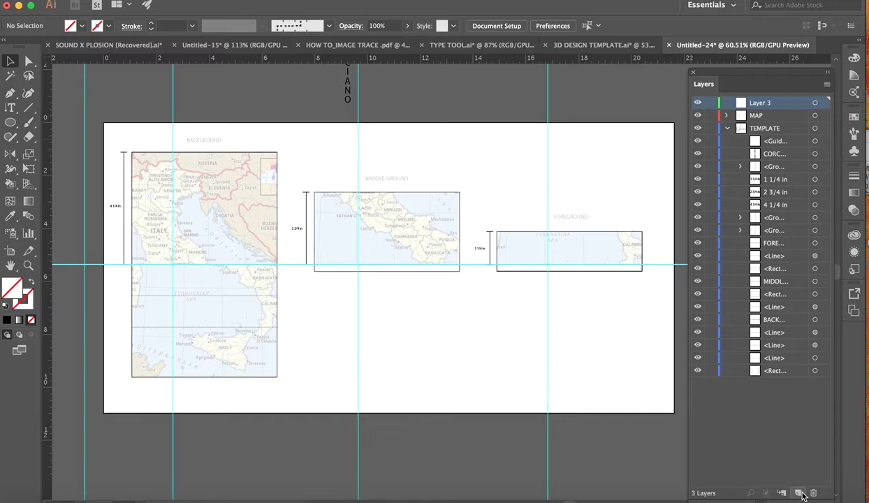
pyautogui.doubleClick(761, 103)
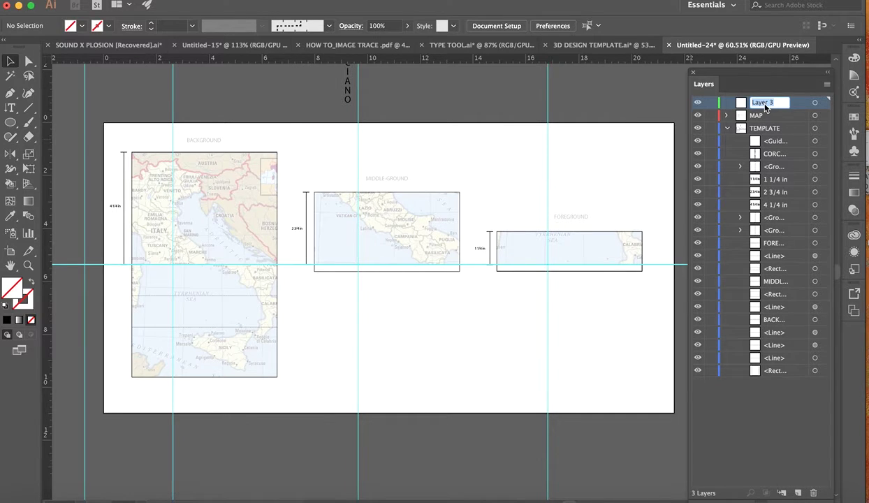
pyautogui.write('text')
pyautogui.press('Return')
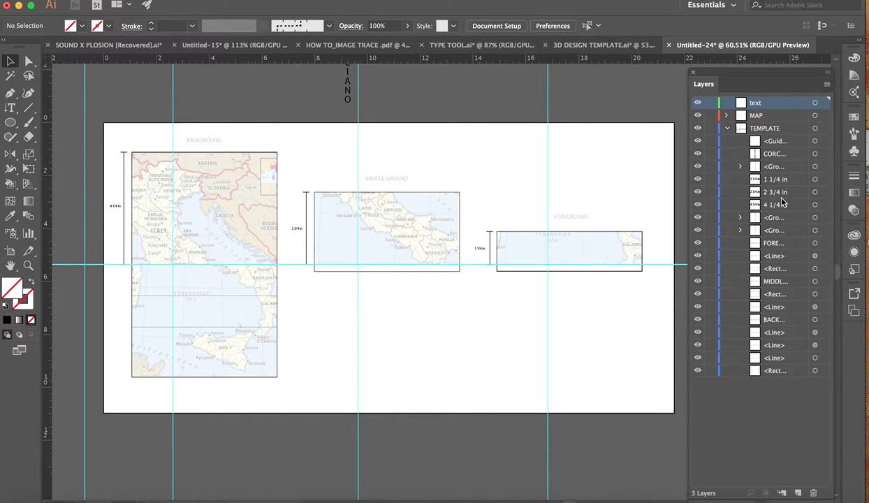
# Move the CORCIANO text object from the TEMPLATE layer into the text layer, and lock the MAP and TEMPLATE layers.
pyautogui.moveTo(769, 154); pyautogui.dragTo(783, 104)
pyautogui.click(726, 128)
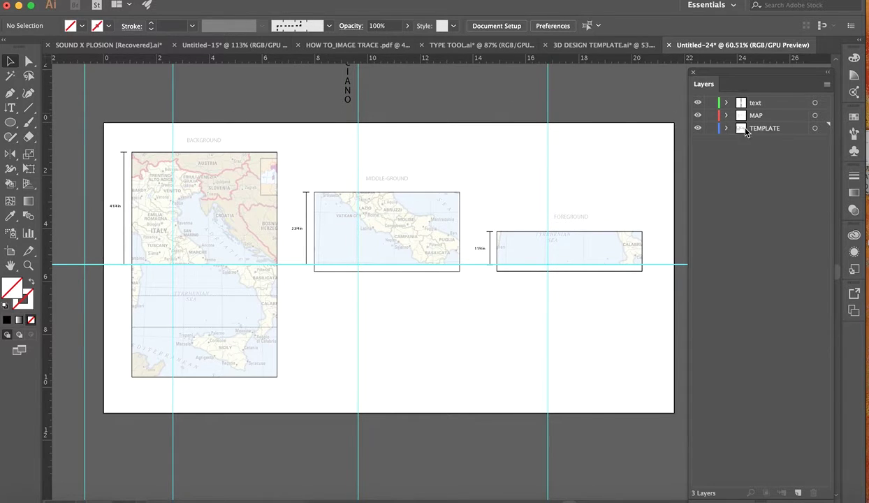
pyautogui.moveTo(713, 128); pyautogui.dragTo(713, 120)
pyautogui.click(772, 103)
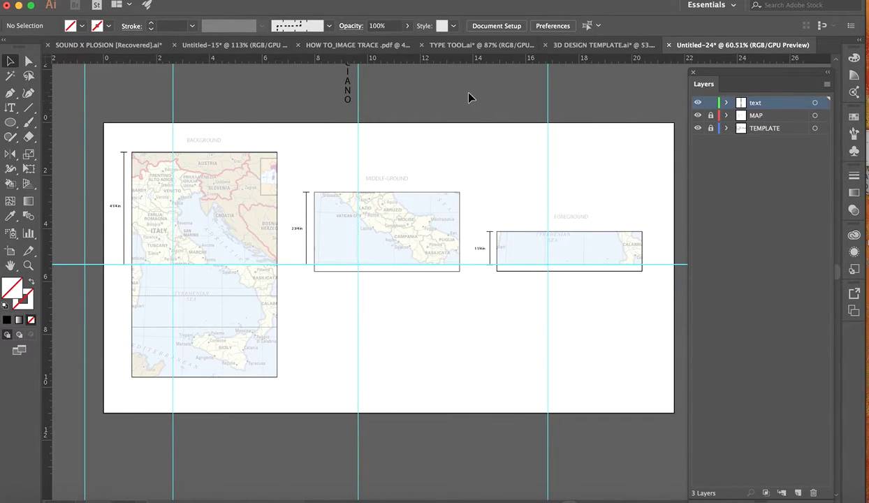
# Move the CORCIANO text from above the artboard onto the upper right area of the background frame.
pyautogui.keyDown('alt'); pyautogui.scroll(-3, 395, 185); pyautogui.keyUp('alt')
pyautogui.moveTo(366, 104); pyautogui.dragTo(305, 189)
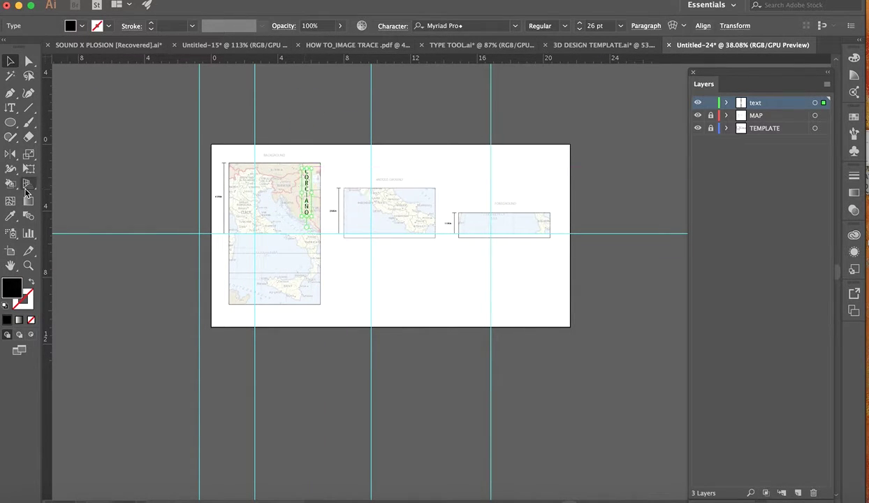
pyautogui.keyDown('alt'); pyautogui.scroll(3, 56, 132); pyautogui.keyUp('alt')
pyautogui.keyDown('alt'); pyautogui.scroll(-1, 58, 140); pyautogui.keyUp('alt')
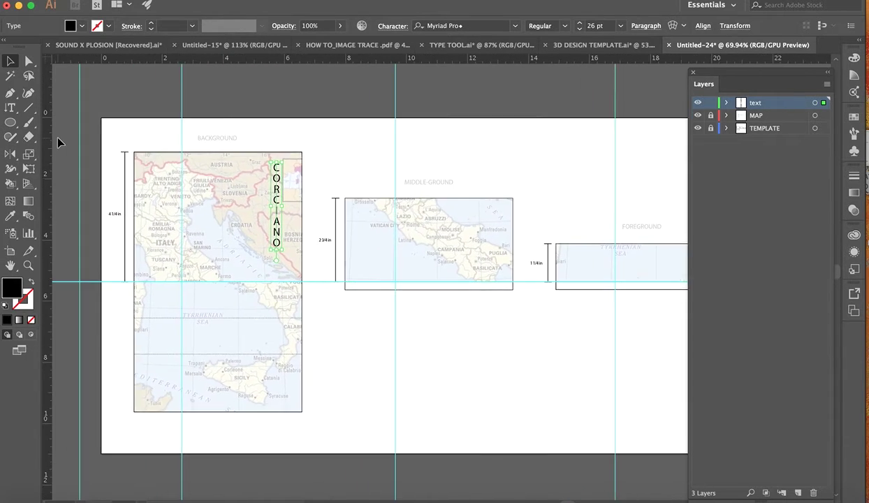
pyautogui.hscroll(-2, 58, 140)
pyautogui.hscroll(2, 58, 142)
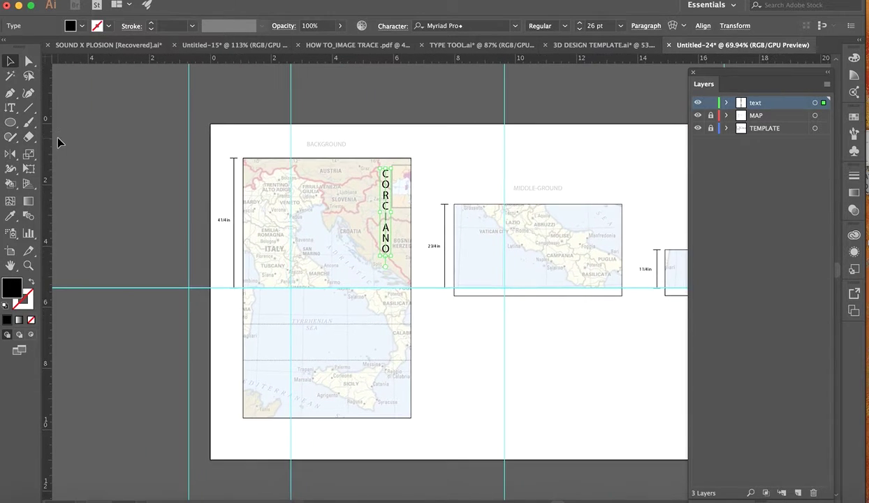
# Select all the letters of CORCIANO and set their font style to Bold.
pyautogui.click(10, 107)
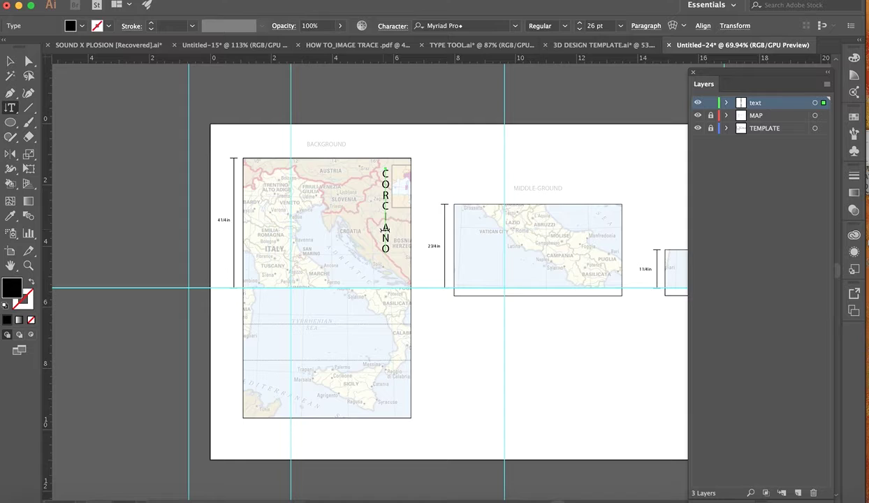
pyautogui.doubleClick(385, 228)
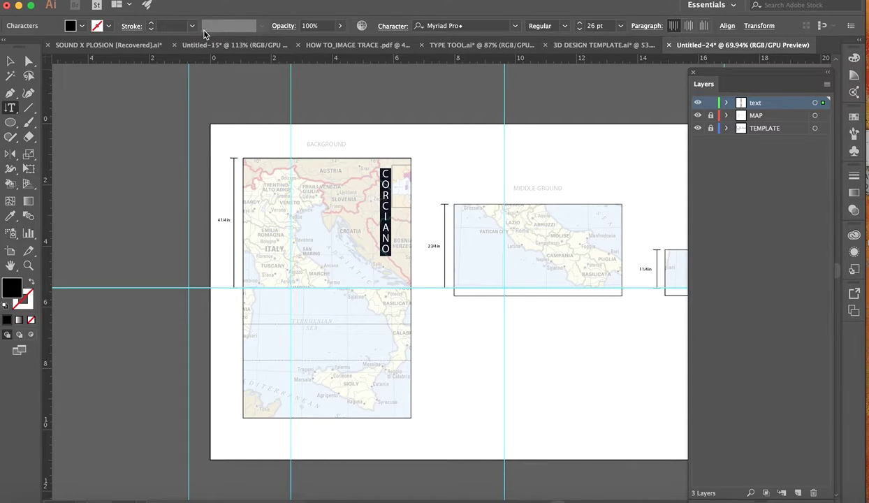
pyautogui.click(562, 26)
pyautogui.click(549, 52)
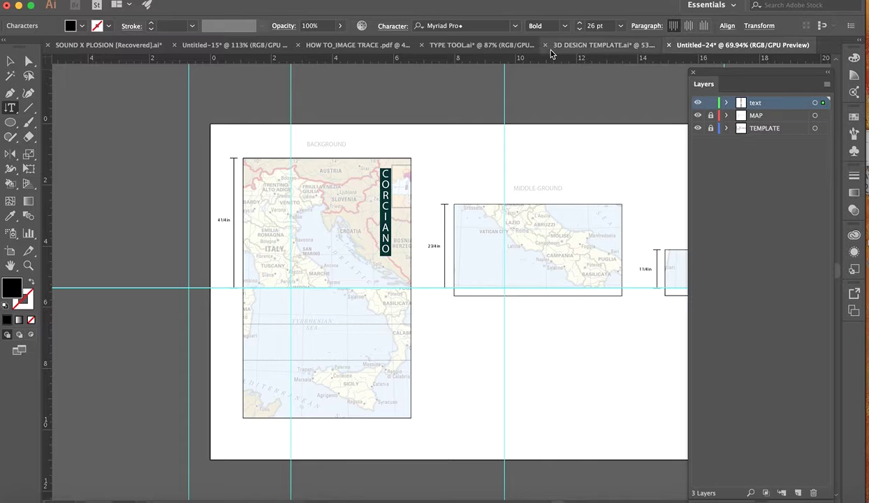
# Change the font of the CORCIANO text to Silom.
pyautogui.click(515, 27)
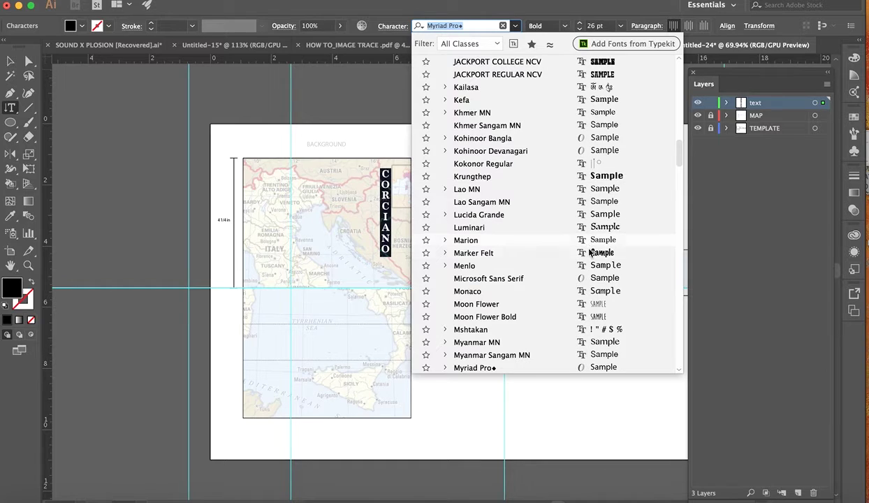
pyautogui.scroll(-5, 586, 251)
pyautogui.scroll(-1, 588, 254)
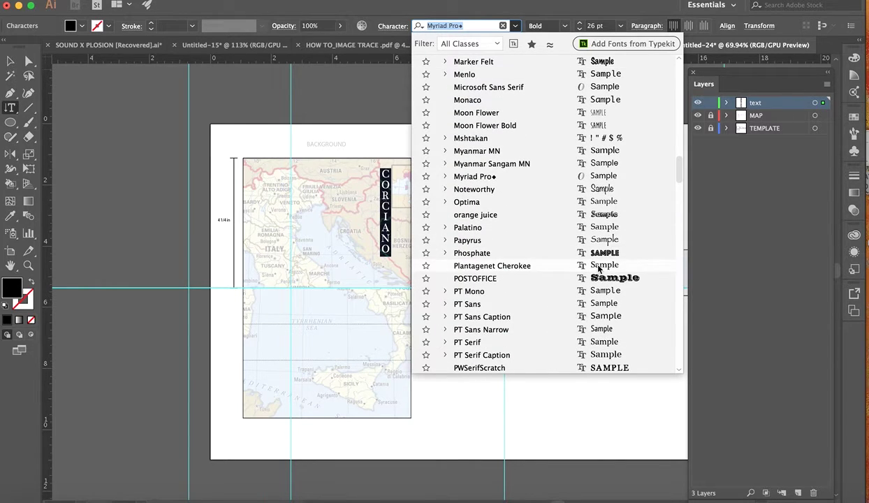
pyautogui.scroll(-5, 597, 279)
pyautogui.scroll(-1, 600, 286)
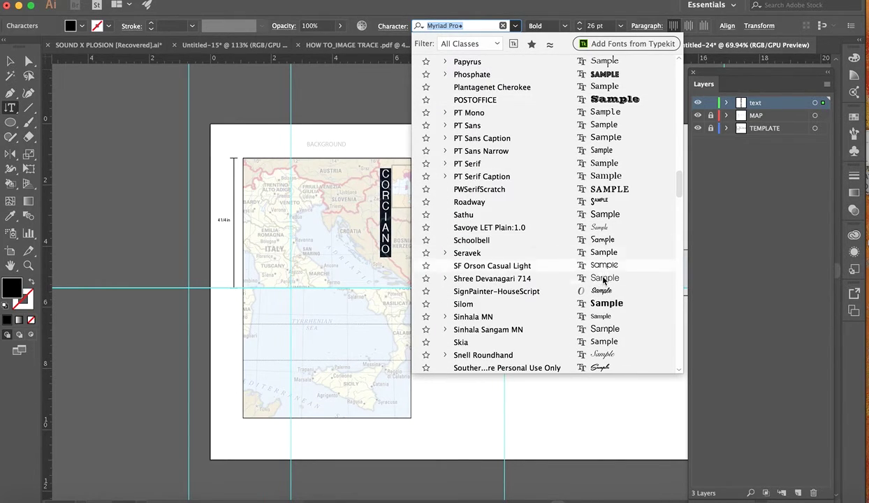
pyautogui.click(602, 304)
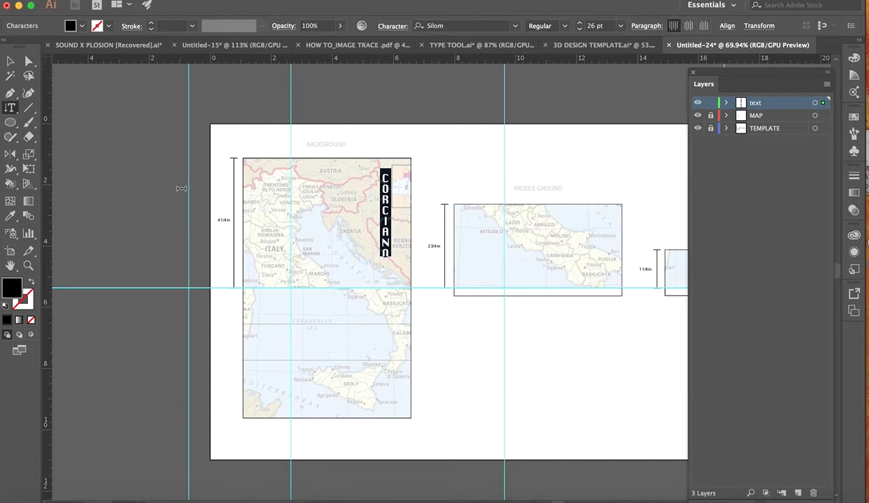
pyautogui.click(10, 61)
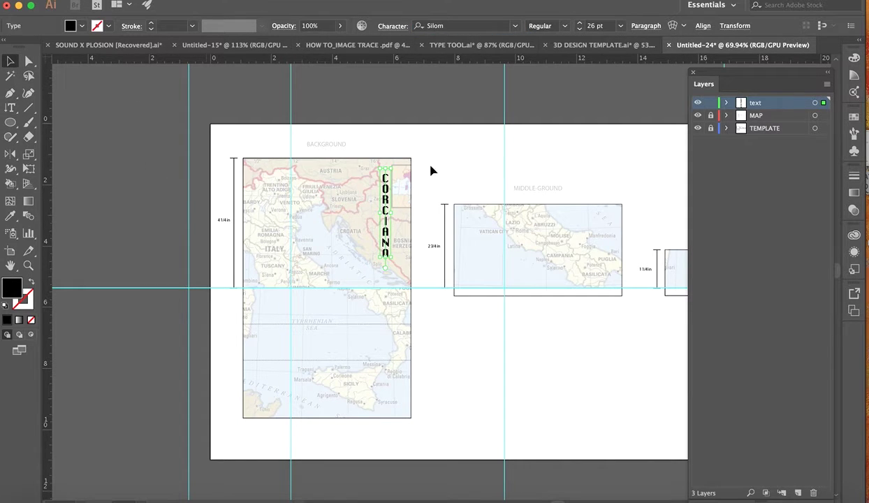
# Move the CORCIANO text up to the background frame's upper edge, closer to its right side.
pyautogui.click(506, 137)
pyautogui.moveTo(386, 229); pyautogui.dragTo(390, 202)
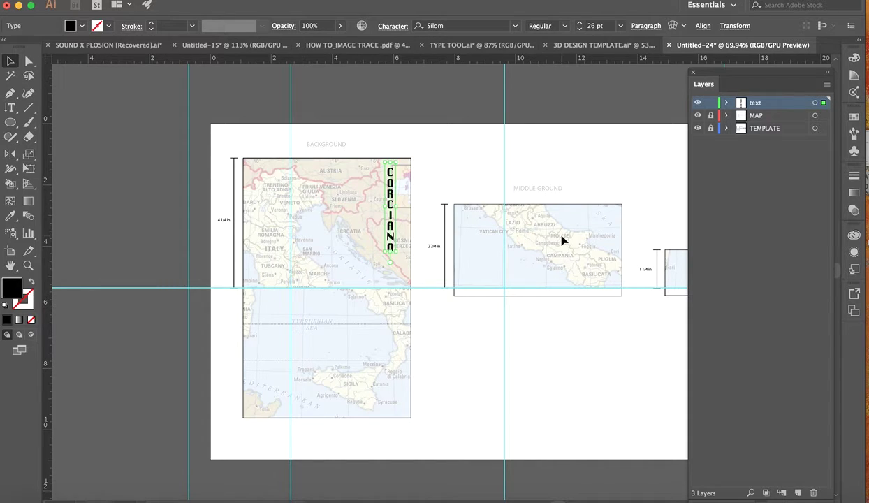
pyautogui.moveTo(380, 193); pyautogui.dragTo(385, 190)
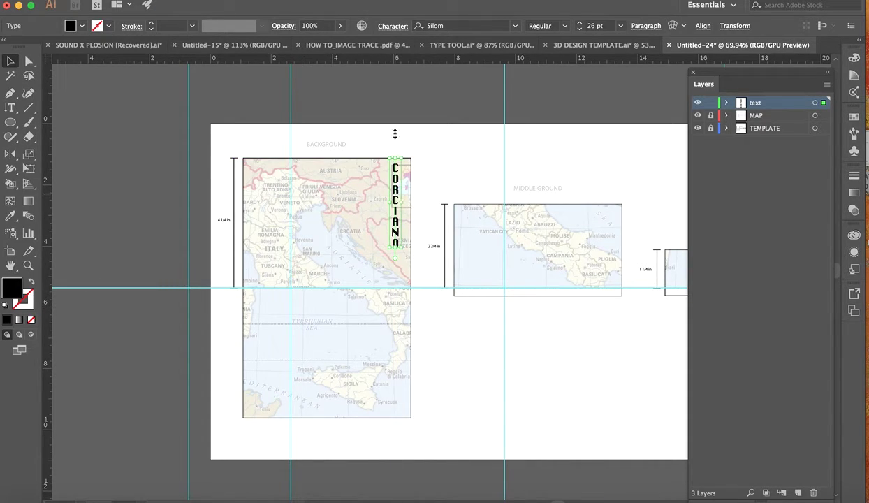
# Place a horizontal guide along the middle-ground frame's upper edge, and nudge the CORCIANO text slightly up and to the right.
pyautogui.click(459, 206)
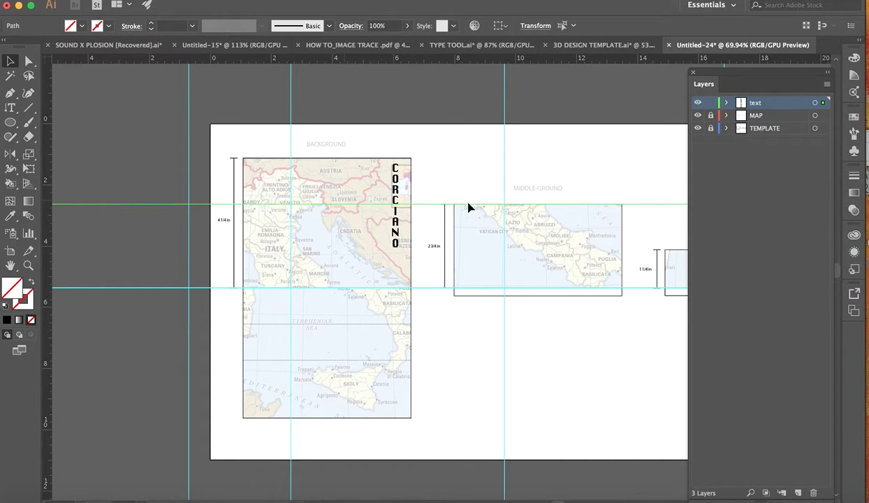
pyautogui.click(394, 185)
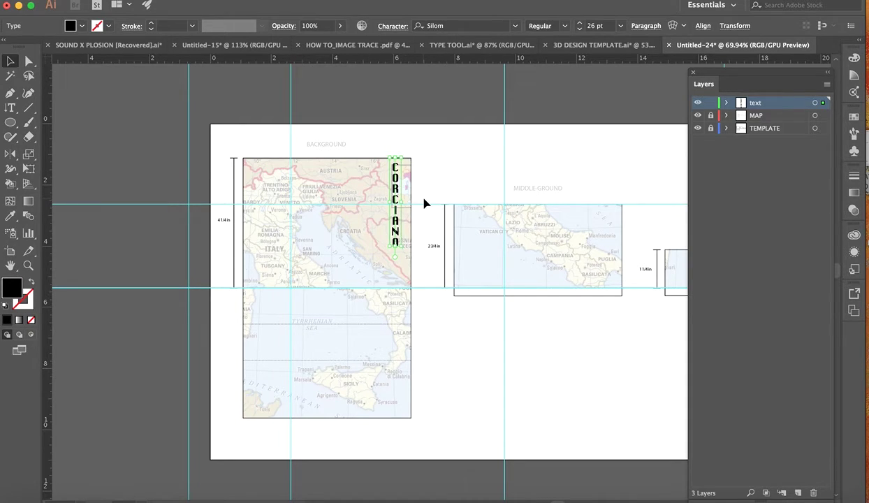
pyautogui.hotkey('alt', 'Left')
pyautogui.hotkey('alt', 'Right')
pyautogui.hotkey('alt', 'Right')
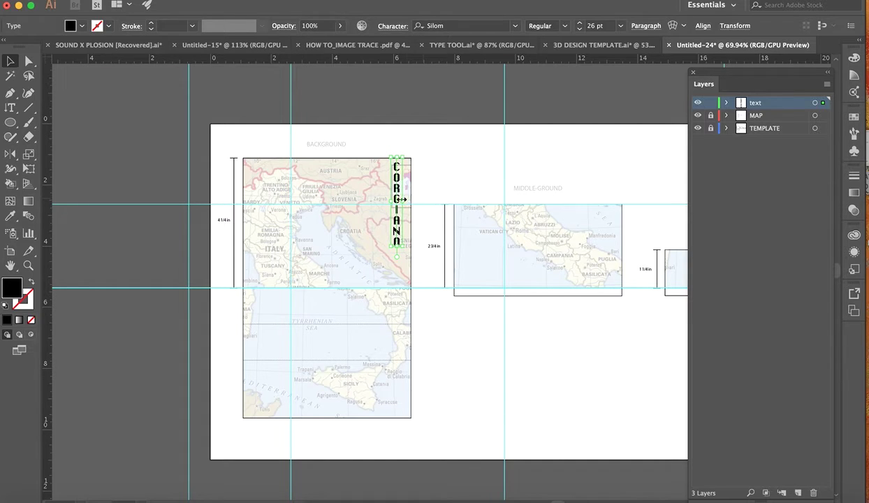
pyautogui.click(449, 176)
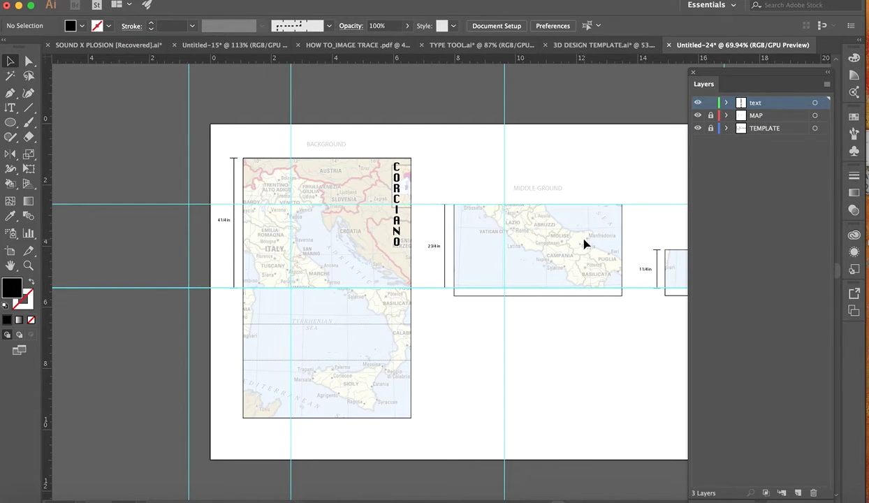
# Add a vertical guide at about the 6 in mark, just inside the background frame's right edge.
pyautogui.scroll(4, 585, 243)
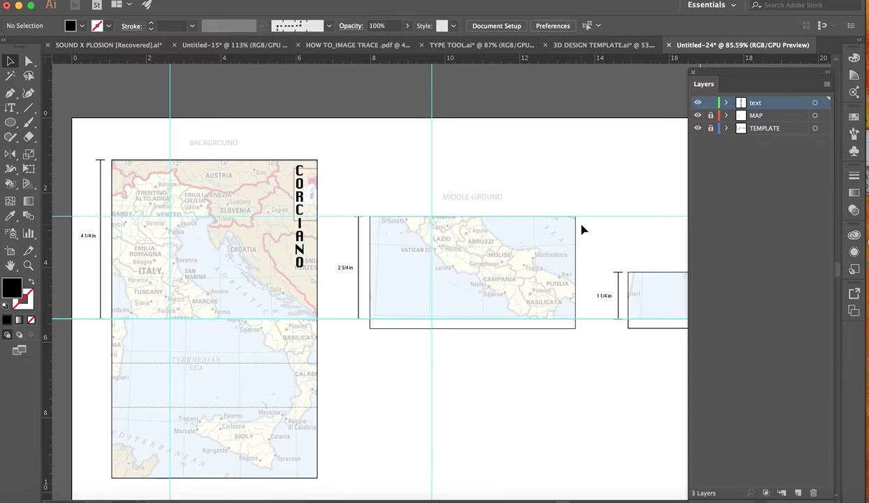
pyautogui.moveTo(51, 96); pyautogui.dragTo(332, 165)
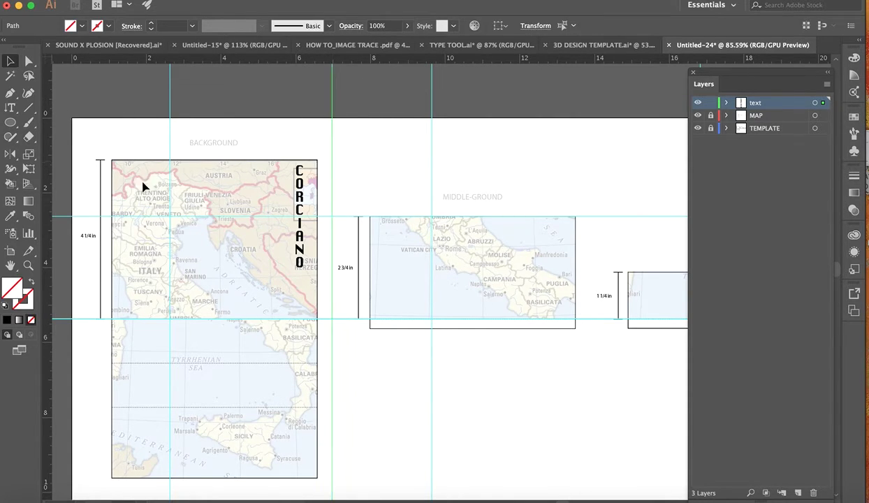
pyautogui.moveTo(331, 89); pyautogui.dragTo(319, 89)
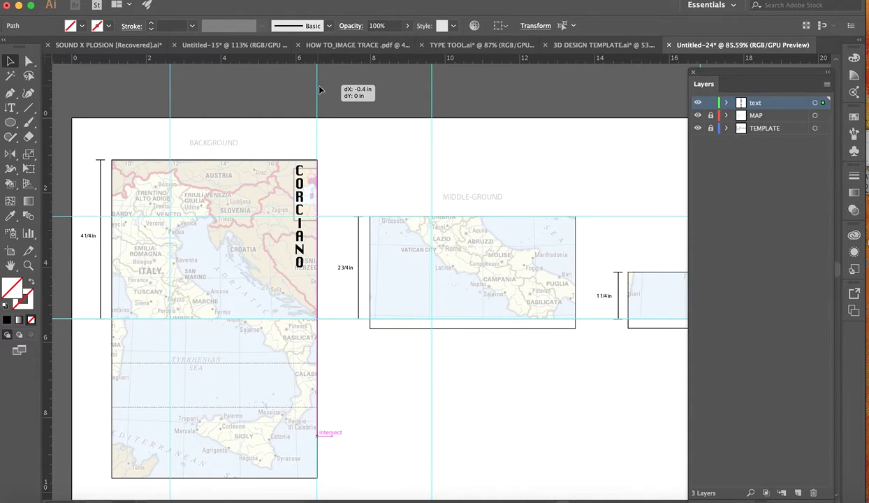
pyautogui.moveTo(319, 90); pyautogui.dragTo(296, 84)
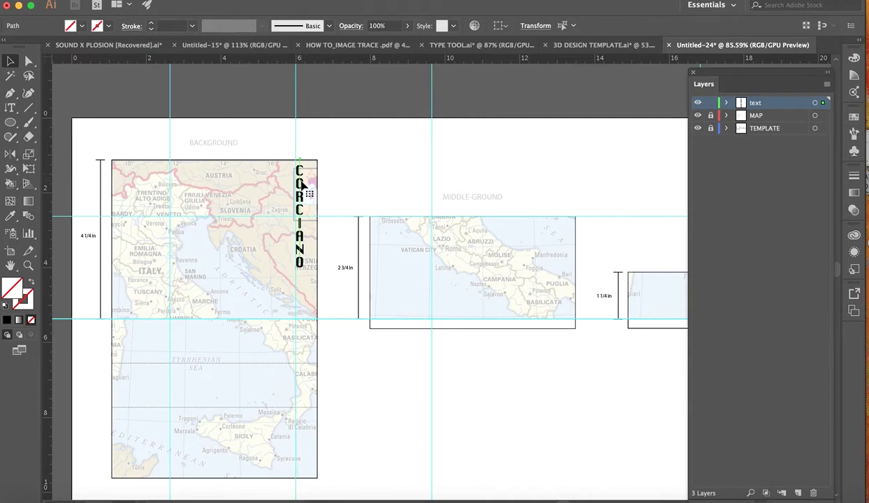
# Nudge the CORCIANO text left until it is centred on the new vertical guide, and deselect it.
pyautogui.click(301, 183)
pyautogui.press('Left')
pyautogui.press('Left')
pyautogui.press('Left')
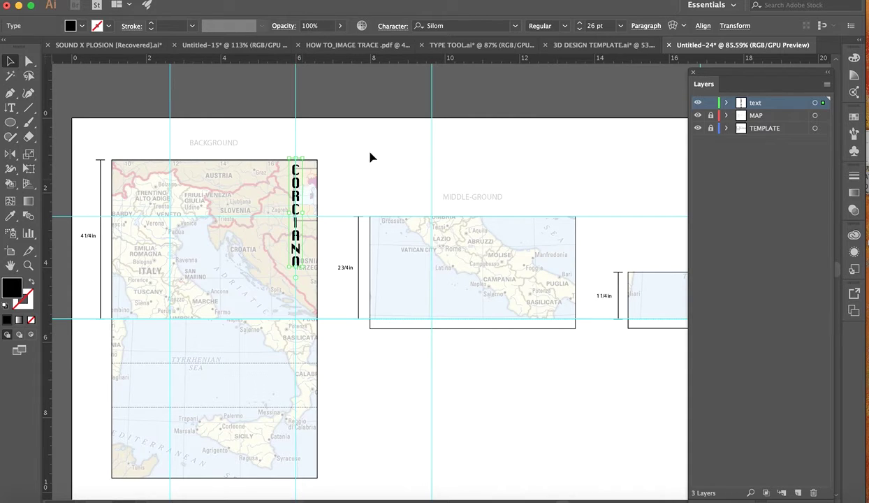
pyautogui.click(390, 160)
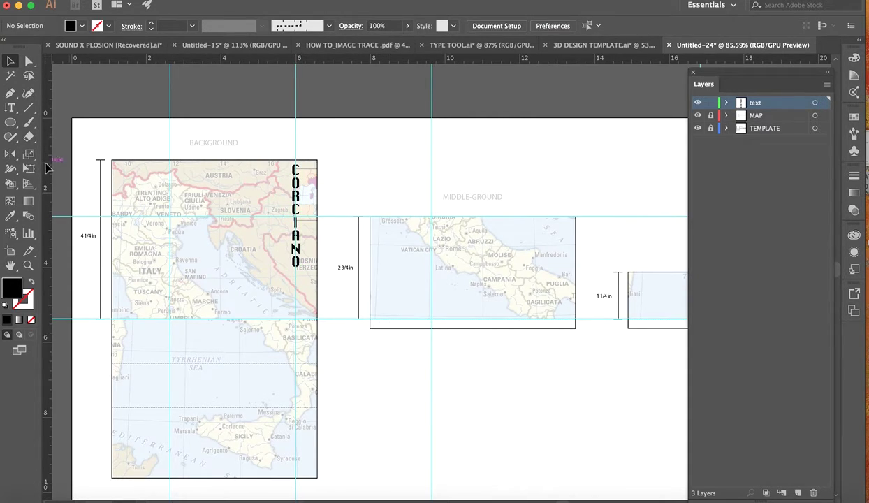
# Place a vertical guide at about the 13 in mark, and copy CORCIANO onto it over the middle-ground frame, level with the original.
pyautogui.moveTo(577, 211); pyautogui.dragTo(558, 213)
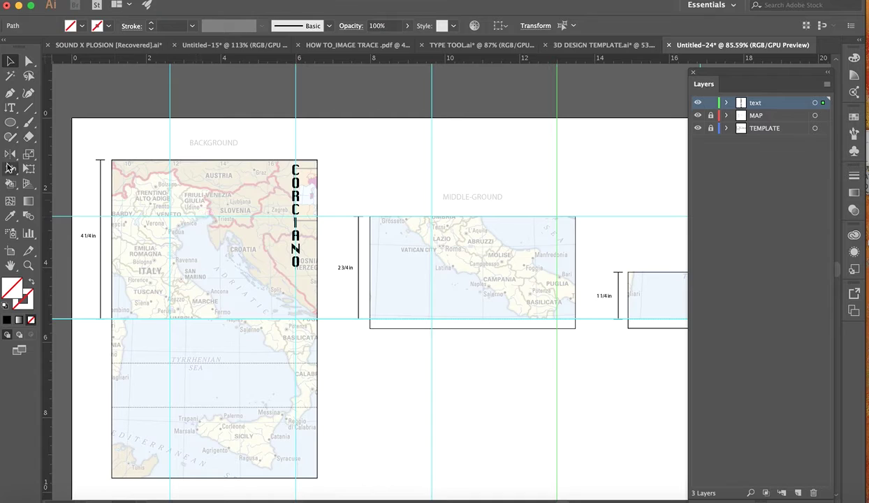
pyautogui.click(296, 190)
pyautogui.moveTo(300, 195); pyautogui.dragTo(437, 247)
pyautogui.click(296, 185)
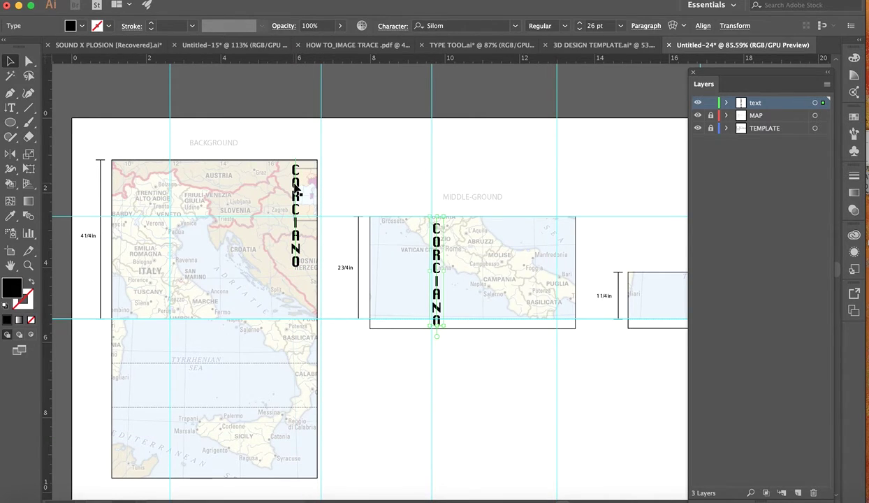
pyautogui.moveTo(322, 175); pyautogui.dragTo(295, 153)
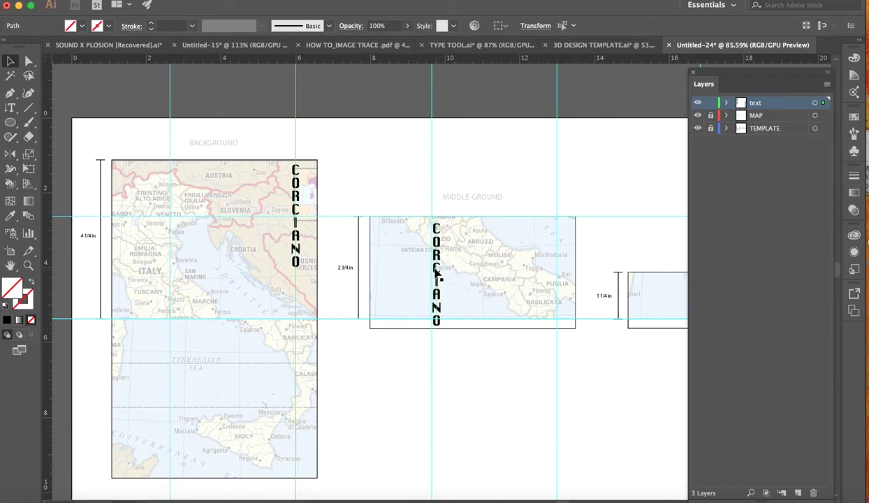
pyautogui.moveTo(438, 273); pyautogui.dragTo(556, 213)
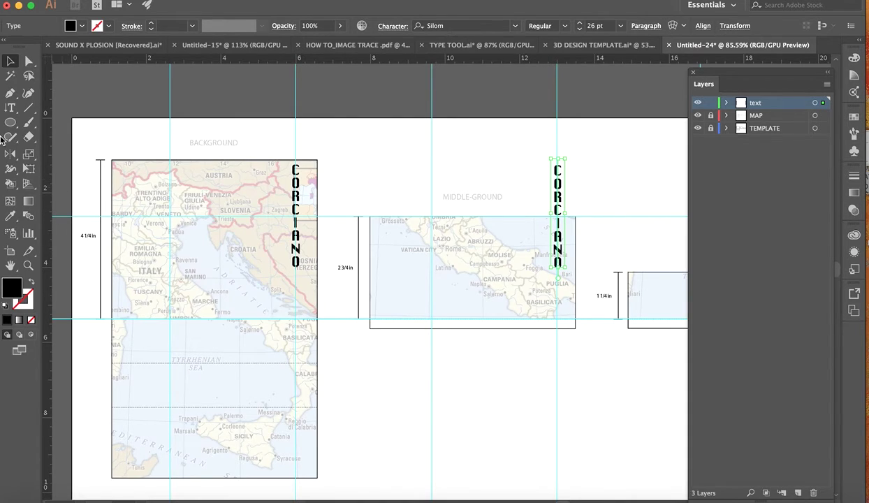
# Shift the vertical guide off the background text to the background frame's right edge.
pyautogui.click(9, 107)
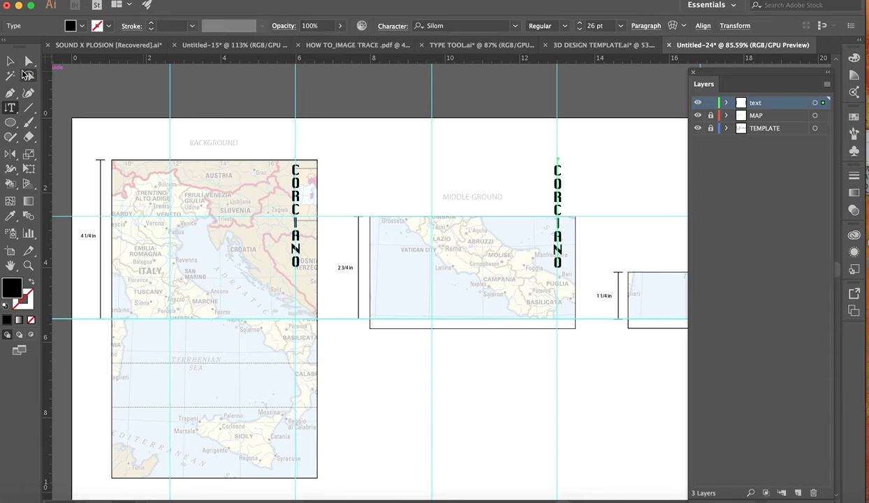
pyautogui.click(10, 61)
pyautogui.moveTo(299, 132); pyautogui.dragTo(320, 135)
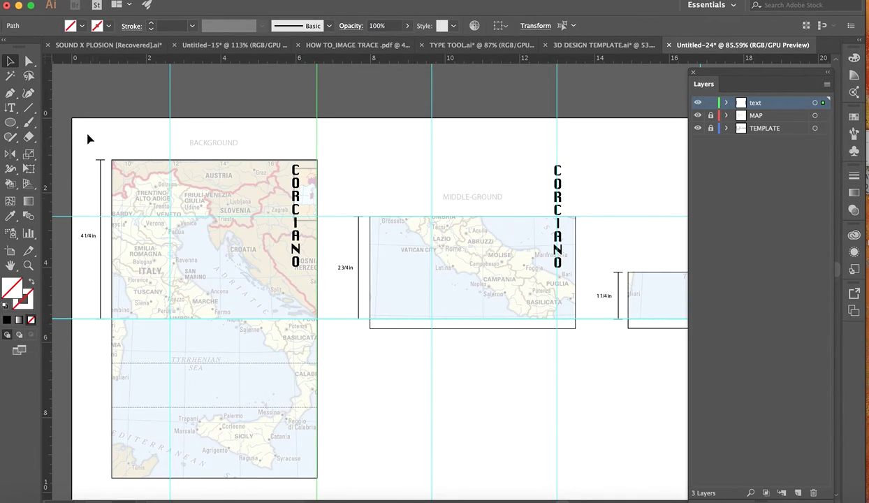
# Delete the letters IANO from the background text, leaving CORC above the upper horizontal guide.
pyautogui.click(10, 107)
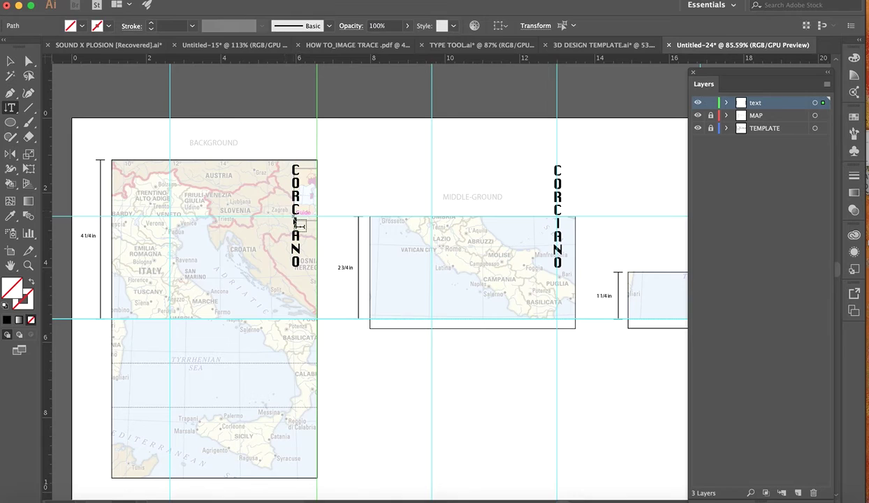
pyautogui.click(296, 222)
pyautogui.press('super+z')
pyautogui.click(294, 235)
pyautogui.moveTo(297, 262); pyautogui.dragTo(294, 211)
pyautogui.press('BackSpace')
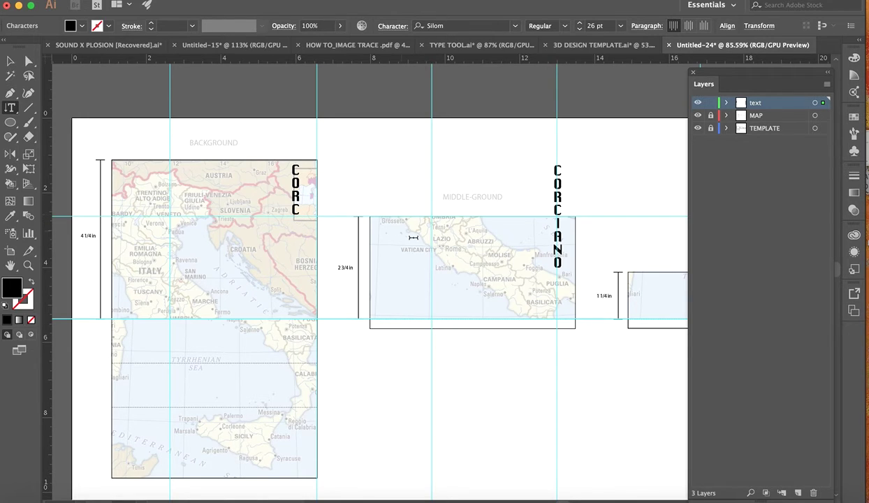
pyautogui.click(11, 61)
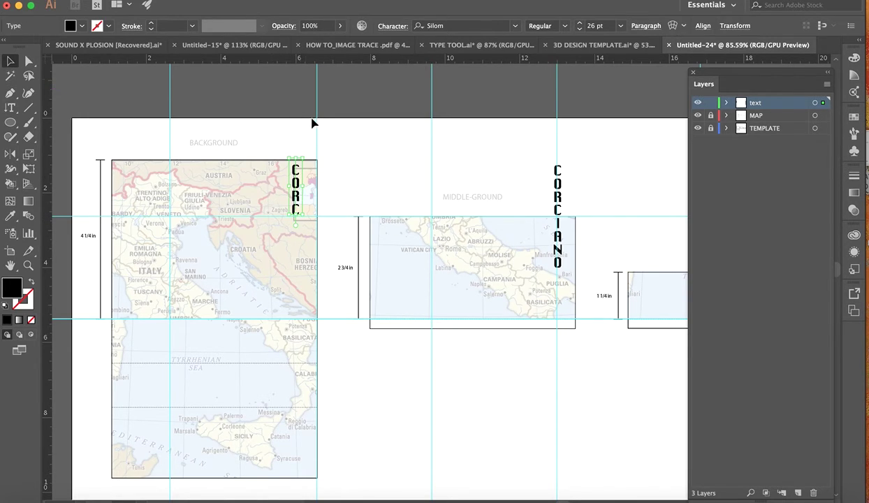
# Return the vertical guide to the centre of the CORC text, and nudge the text slightly upward.
pyautogui.moveTo(316, 124); pyautogui.dragTo(296, 126)
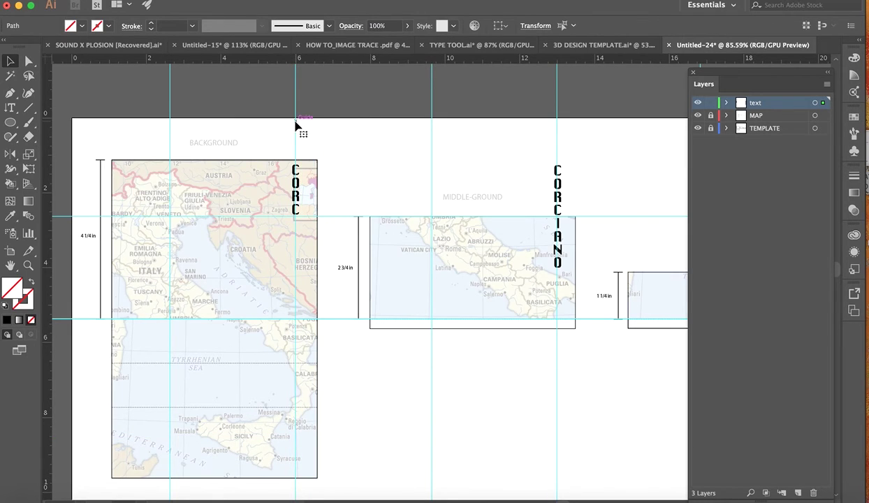
pyautogui.click(297, 171)
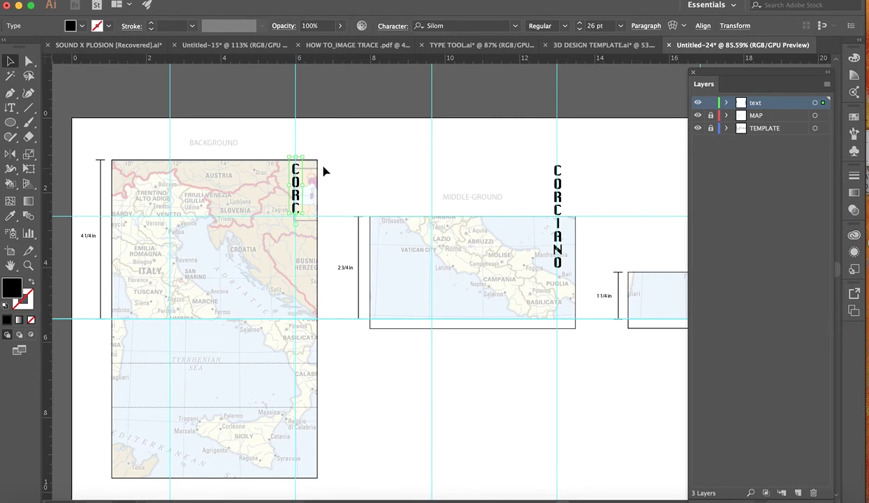
pyautogui.click(396, 150)
# Shift the vertical guide off the middle-ground text to about the 14 in mark, and delete the letters CORC, leaving IANO.
pyautogui.click(564, 201)
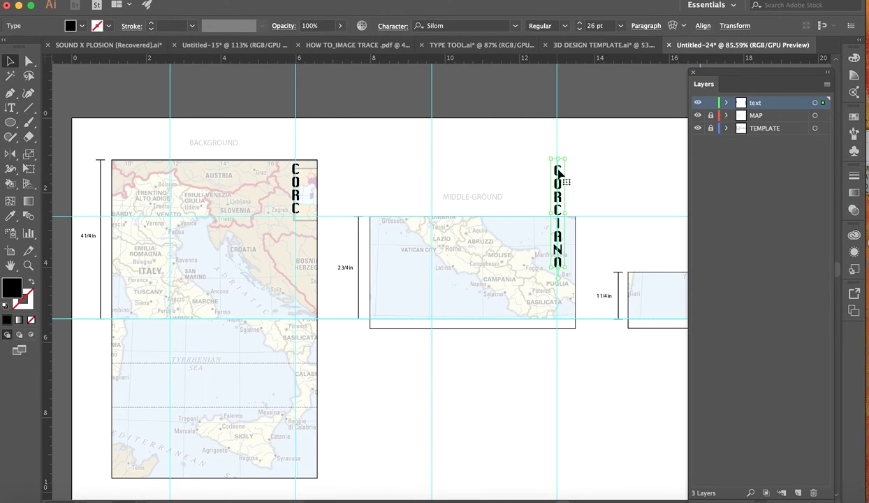
pyautogui.moveTo(559, 131); pyautogui.dragTo(596, 132)
pyautogui.click(17, 110)
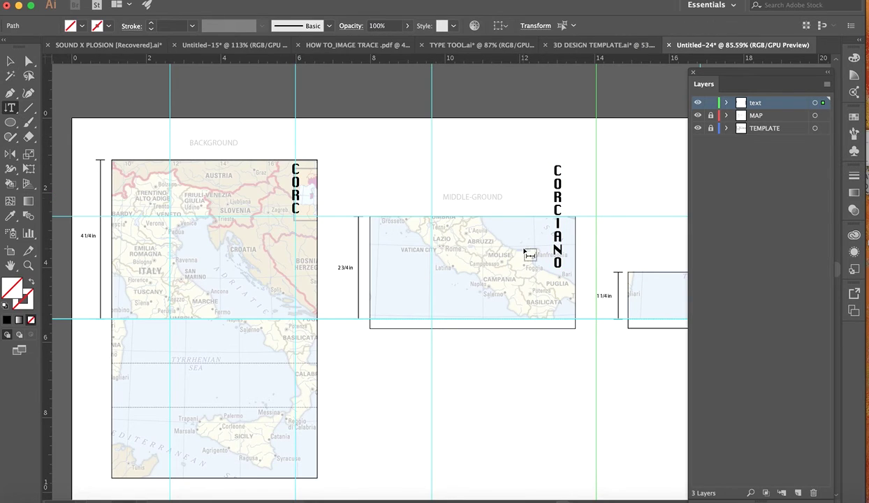
pyautogui.click(557, 236)
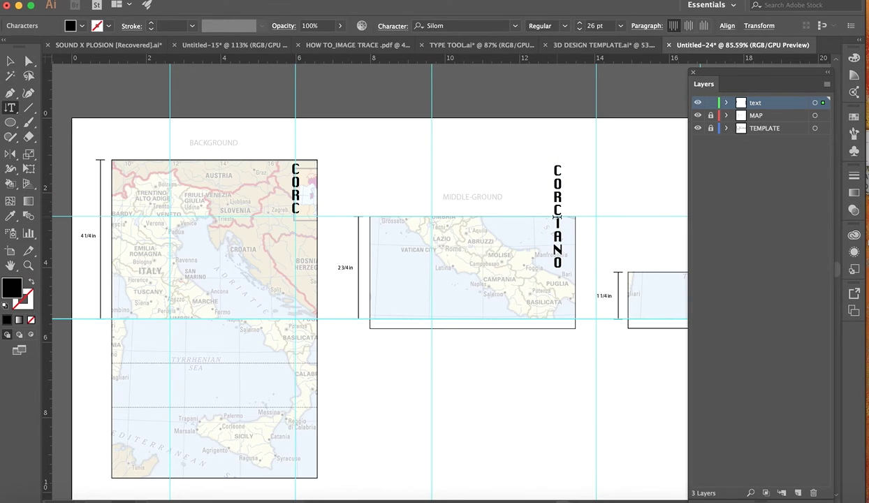
pyautogui.moveTo(557, 218); pyautogui.dragTo(548, 153)
pyautogui.press('BackSpace')
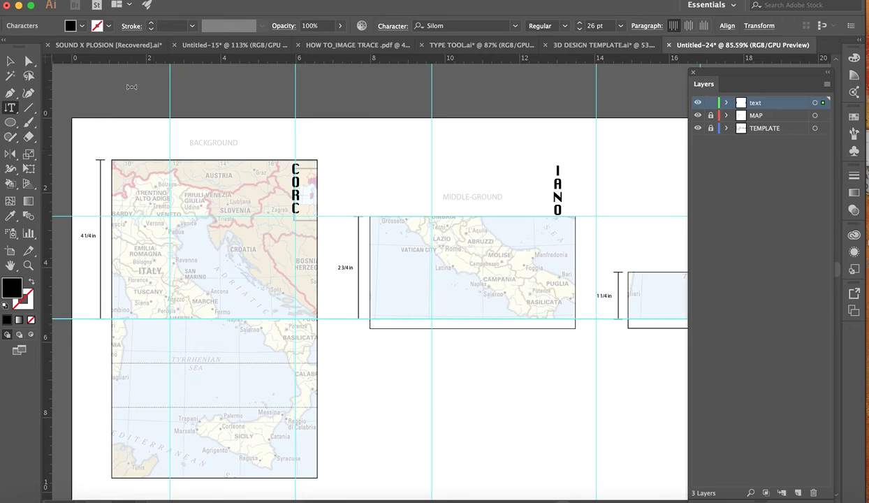
# Return the vertical guide to the centre of the IANO text, and move the text straight down until it starts just below the upper horizontal guide.
pyautogui.click(10, 61)
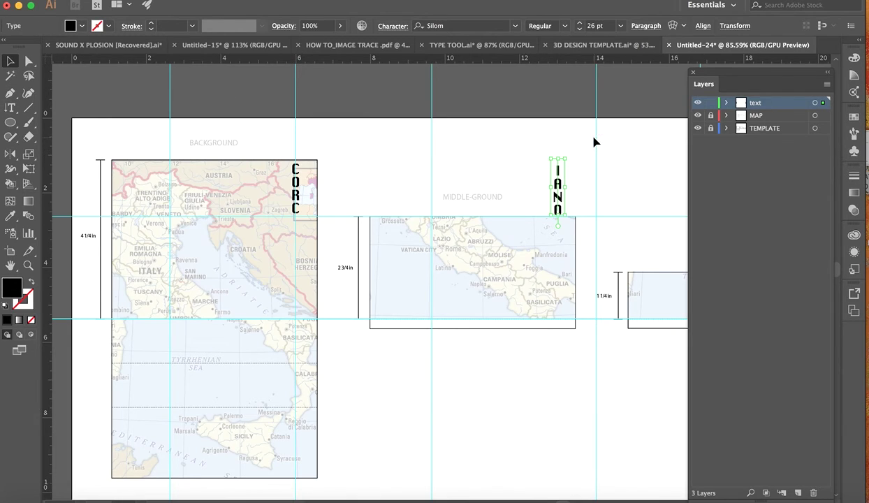
pyautogui.moveTo(597, 143); pyautogui.dragTo(558, 142)
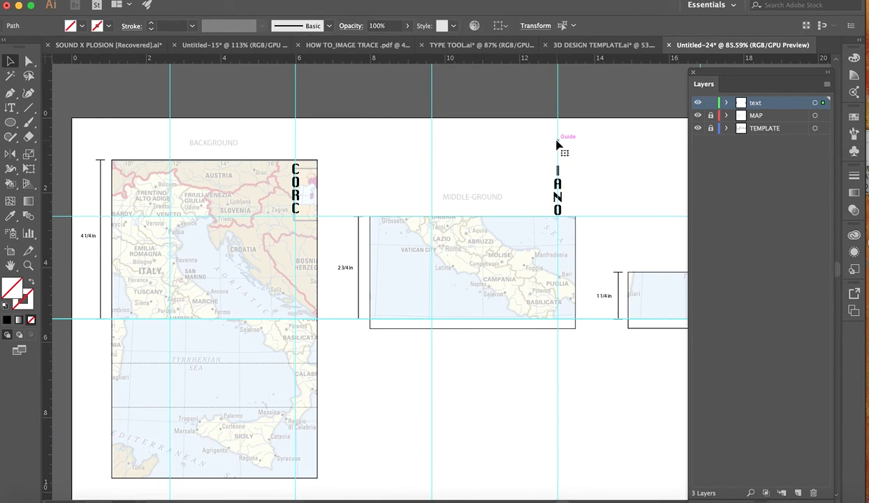
pyautogui.click(561, 211)
pyautogui.press('Down')
pyautogui.press('Down')
pyautogui.press('Down')
pyautogui.press('Down')
pyautogui.press('Down')
pyautogui.press('Down')
pyautogui.press('Down')
pyautogui.press('Down')
pyautogui.press('Down')
pyautogui.press('Down')
pyautogui.press('Down')
pyautogui.press('Down')
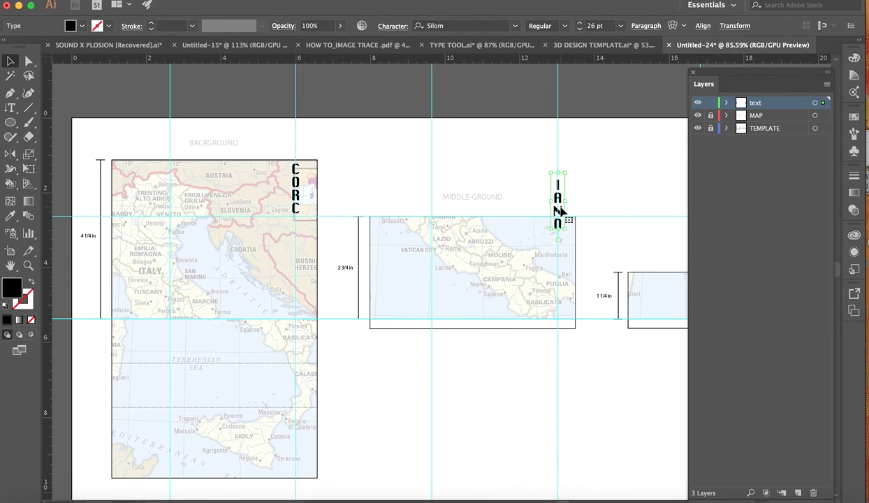
pyautogui.press('Down')
pyautogui.press('Down')
pyautogui.press('Down')
pyautogui.press('Down')
pyautogui.press('Down')
pyautogui.press('Down')
pyautogui.press('Down')
pyautogui.press('Down')
pyautogui.press('Down')
pyautogui.press('Down')
pyautogui.press('Down')
pyautogui.press('Down')
pyautogui.press('Down')
pyautogui.press('Down')
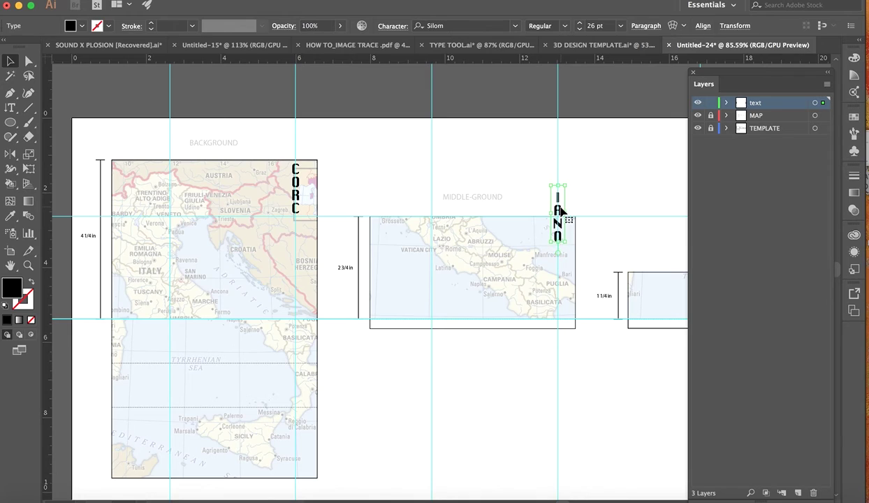
pyautogui.press('Down')
pyautogui.press('Down')
pyautogui.press('Down')
pyautogui.press('Down')
pyautogui.press('Down')
pyautogui.press('Down')
pyautogui.press('Down')
pyautogui.press('Down')
pyautogui.press('Down')
pyautogui.press('Down')
pyautogui.press('Down')
pyautogui.press('Down')
pyautogui.press('Down')
pyautogui.press('Down')
pyautogui.press('Down')
pyautogui.press('Down')
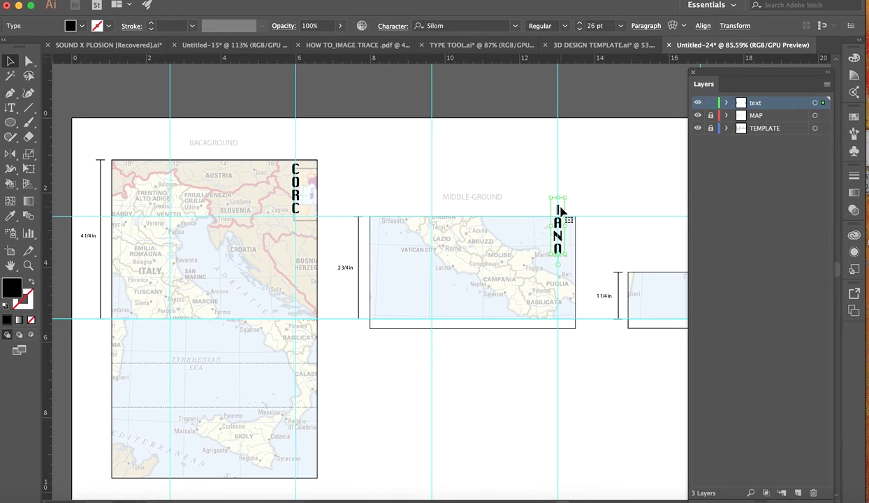
pyautogui.press('Down')
pyautogui.press('Down')
pyautogui.press('Down')
pyautogui.press('Down')
pyautogui.press('Down')
pyautogui.press('Down')
pyautogui.press('Down')
pyautogui.press('Down')
pyautogui.press('Down')
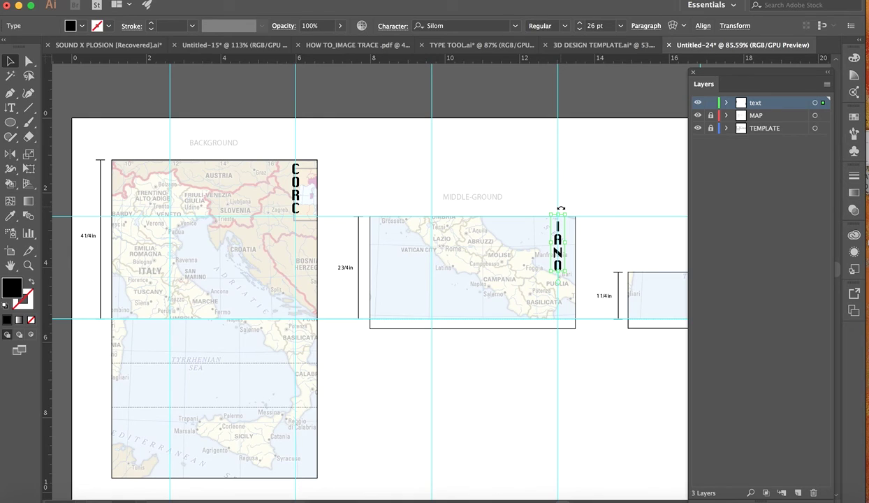
pyautogui.click(607, 178)
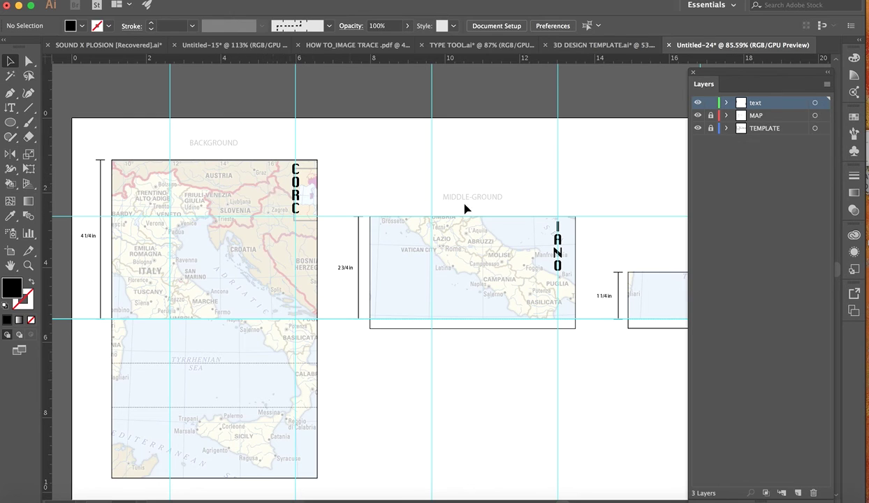
pyautogui.scroll(-2, 515, 289)
pyautogui.scroll(-1, 516, 289)
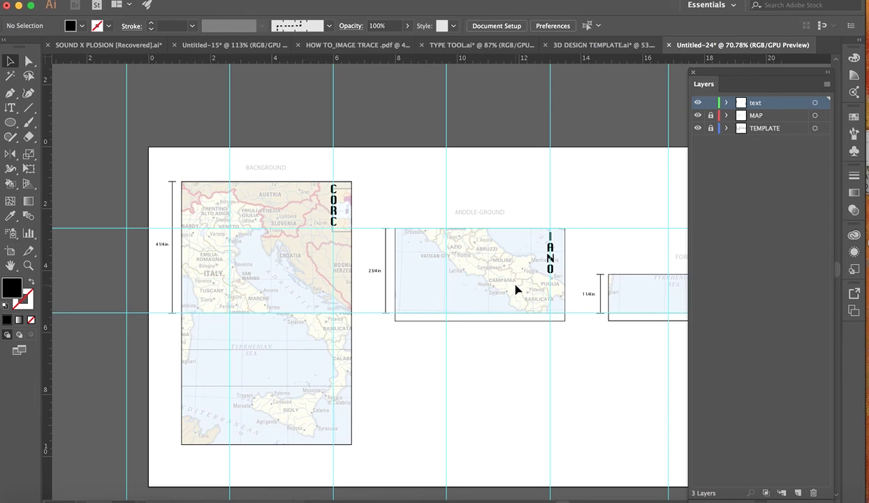
pyautogui.scroll(-2, 515, 289)
pyautogui.scroll(-1, 515, 289)
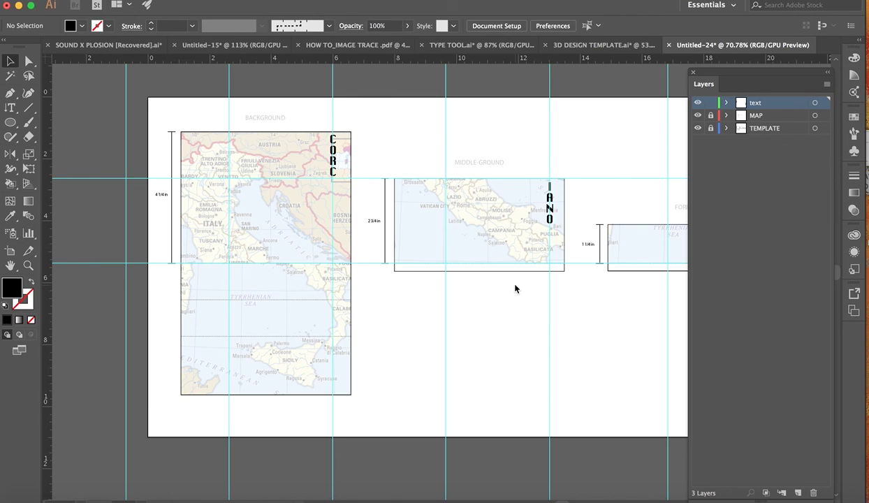
pyautogui.scroll(-5, 436, 305)
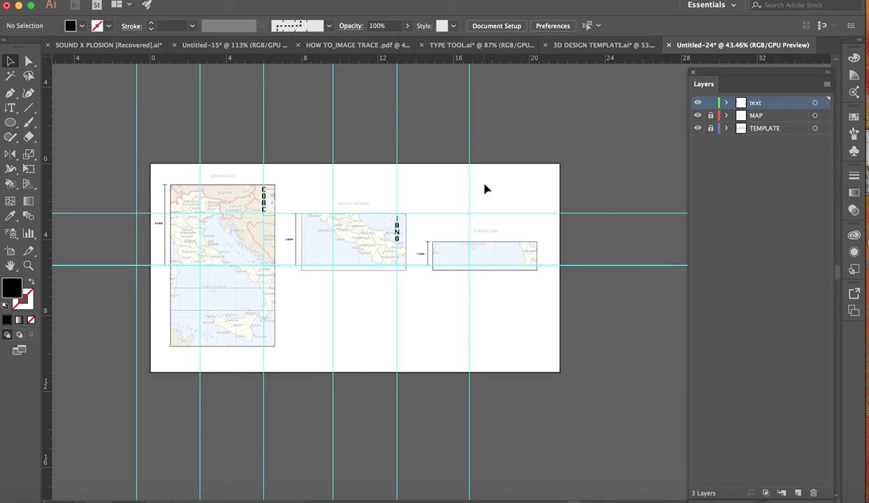
pyautogui.scroll(5, 483, 180)
pyautogui.scroll(-3, 484, 180)
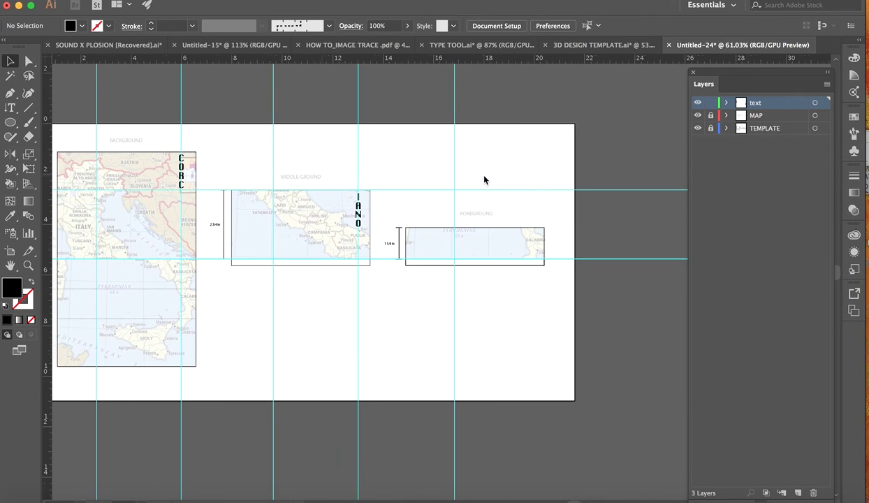